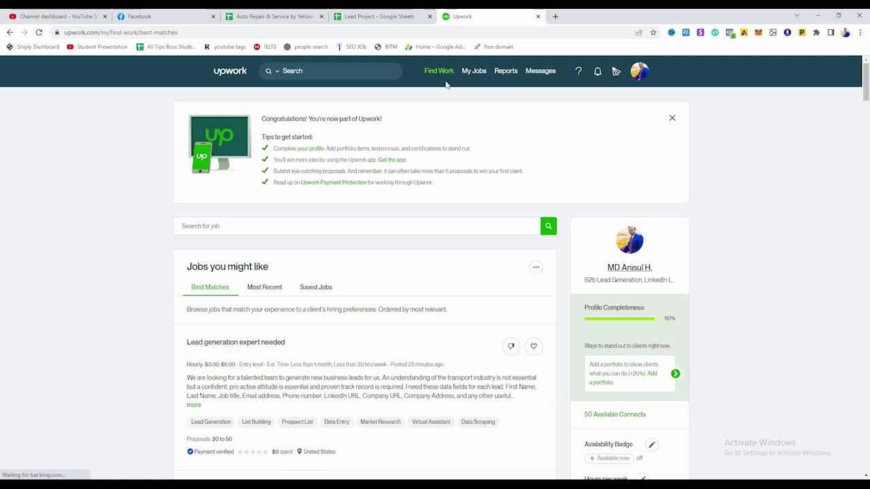
Open the freelancer profile and start adding a new portfolio project
mouse_move(440, 79)
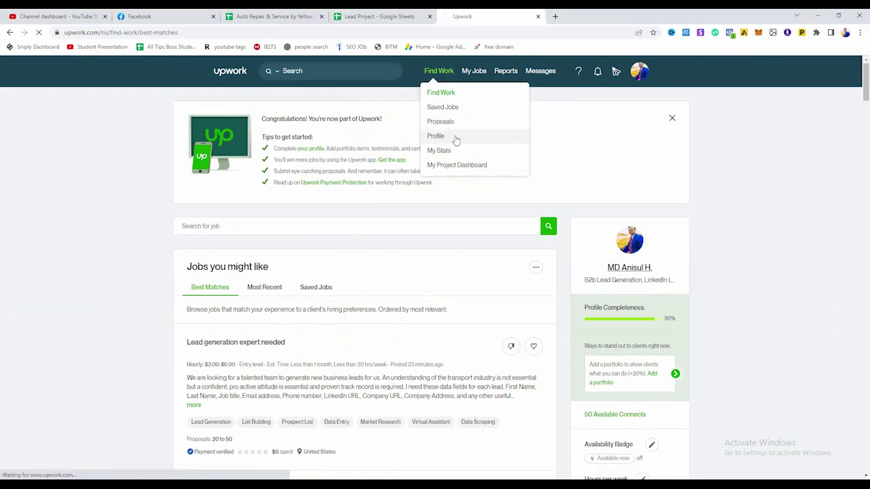
click(456, 139)
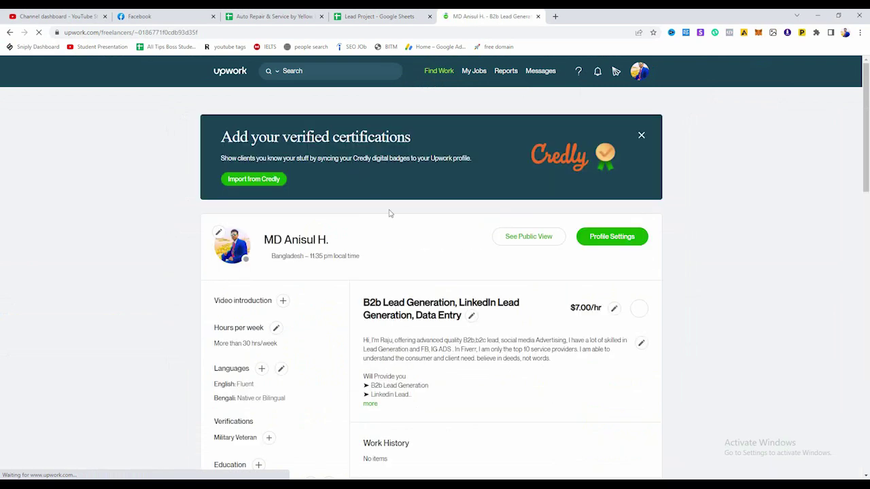
scroll(389, 214, down, 5)
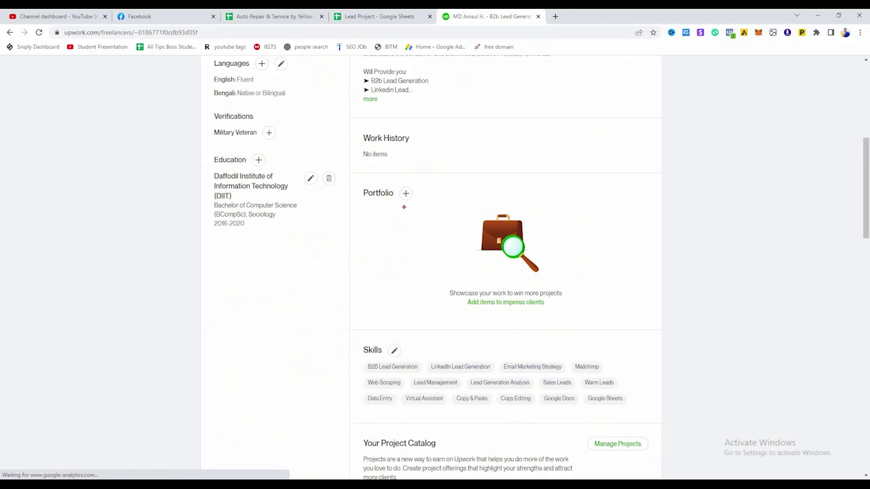
mouse_move(352, 175)
mouse_down()
mouse_move(450, 293)
mouse_move(654, 335)
mouse_up()
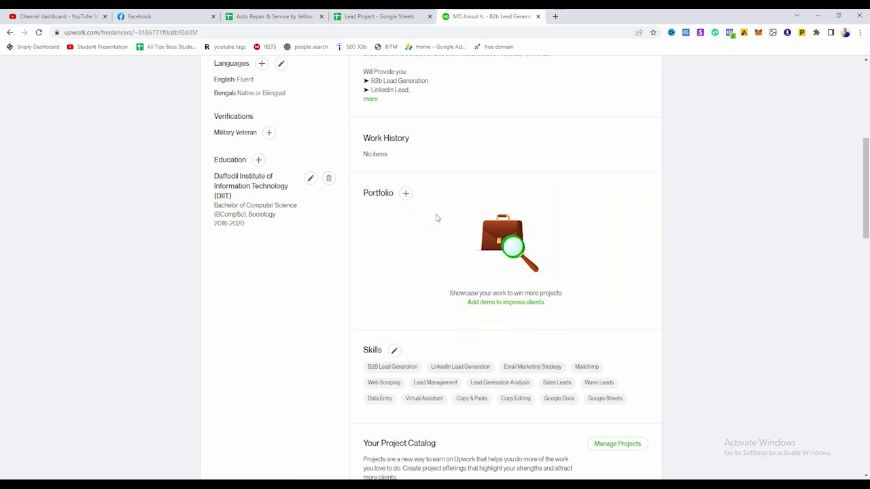
click(405, 194)
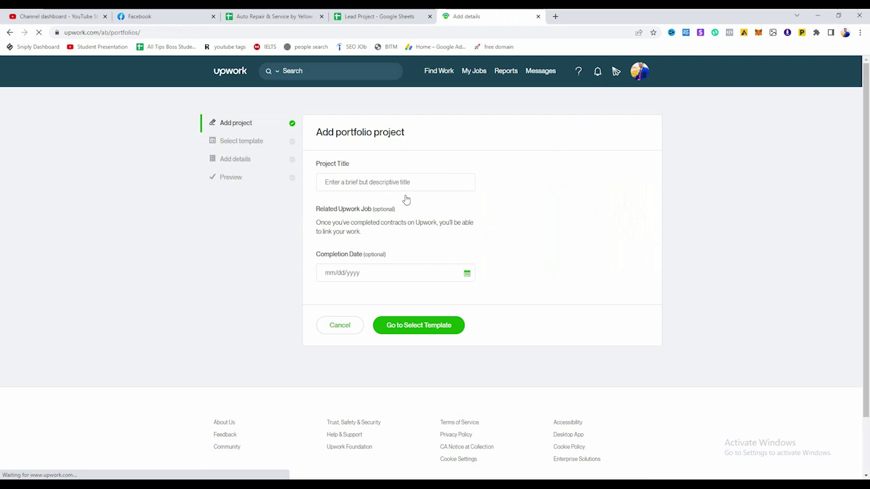
Enter "Lead Generator" as the portfolio project's title
click(398, 182)
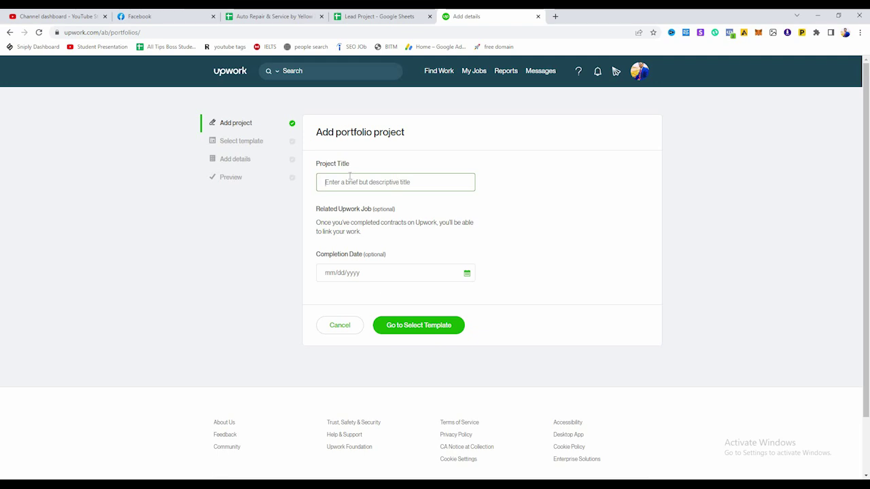
text(Le)
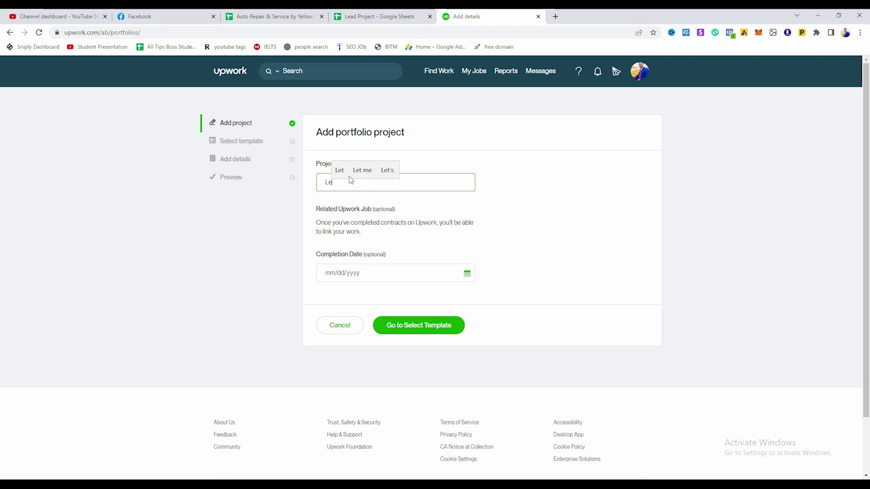
text(ad Gene)
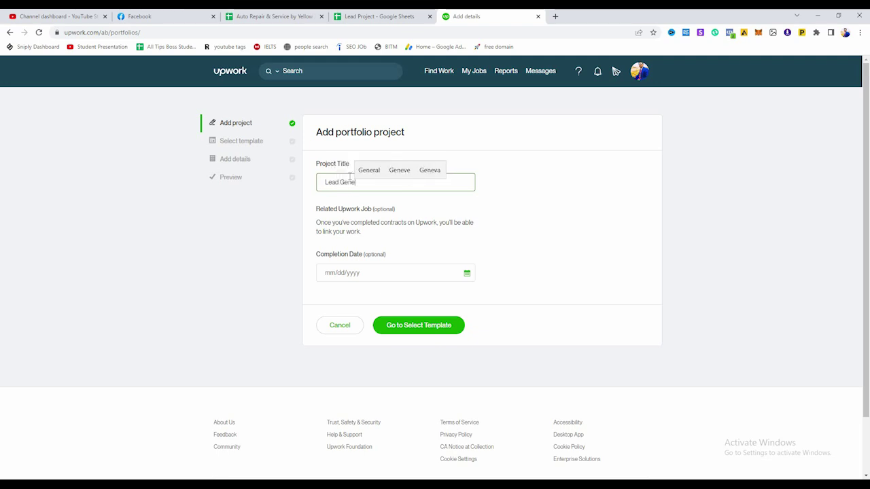
text(rator)
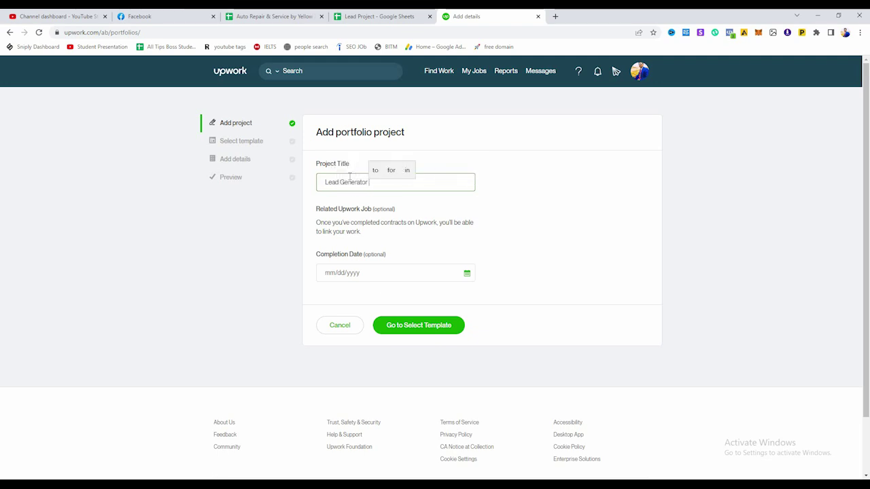
click(399, 232)
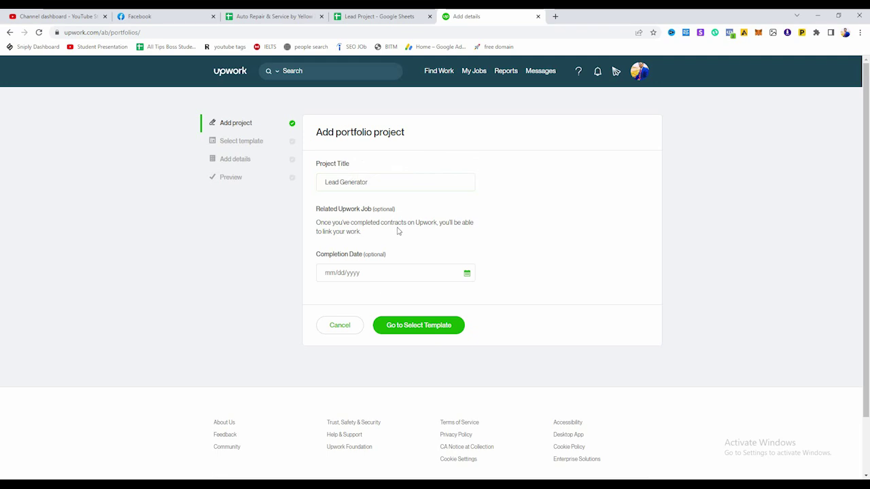
Set the project's completion date to August 5, 2021
click(381, 277)
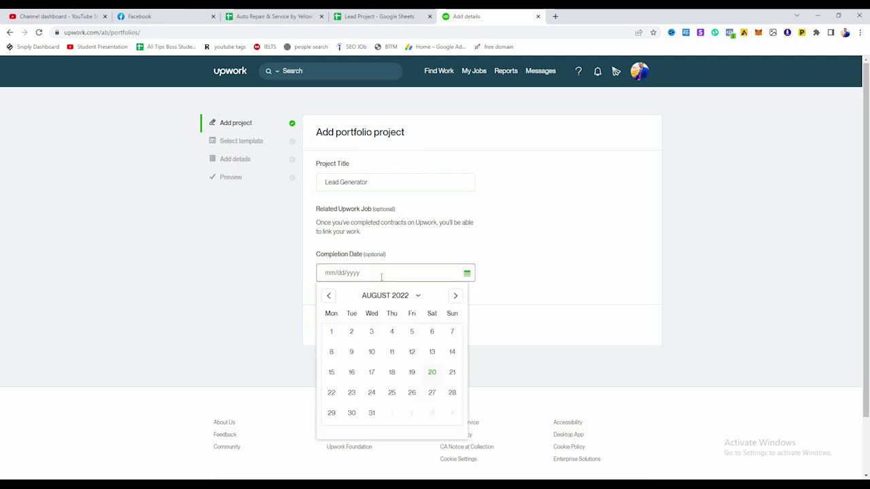
click(331, 296)
double_click(331, 296)
double_click(330, 295)
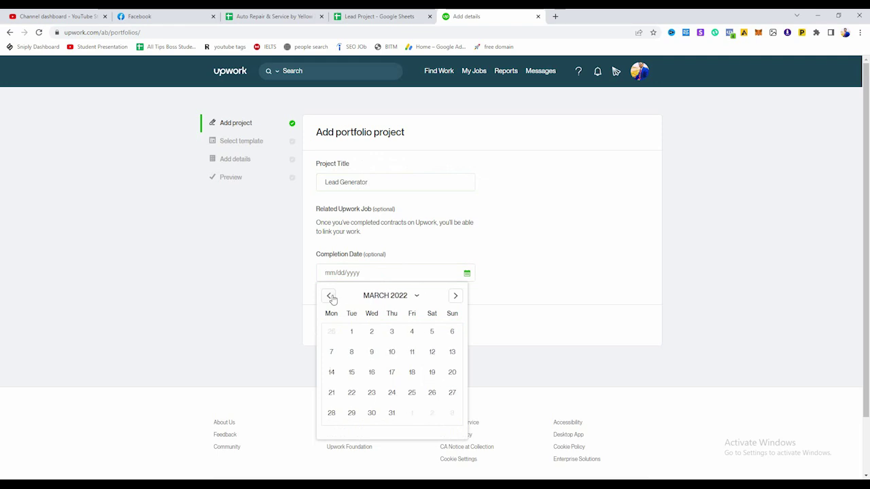
triple_click(331, 295)
double_click(331, 296)
double_click(330, 296)
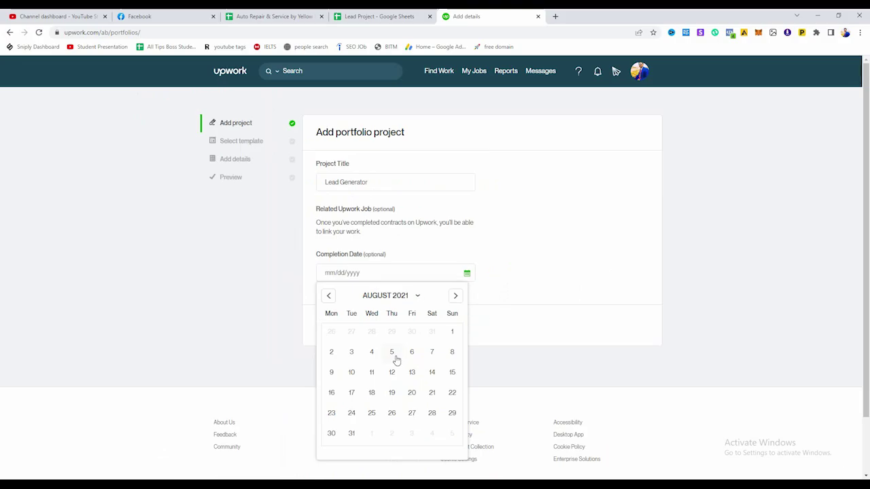
click(392, 351)
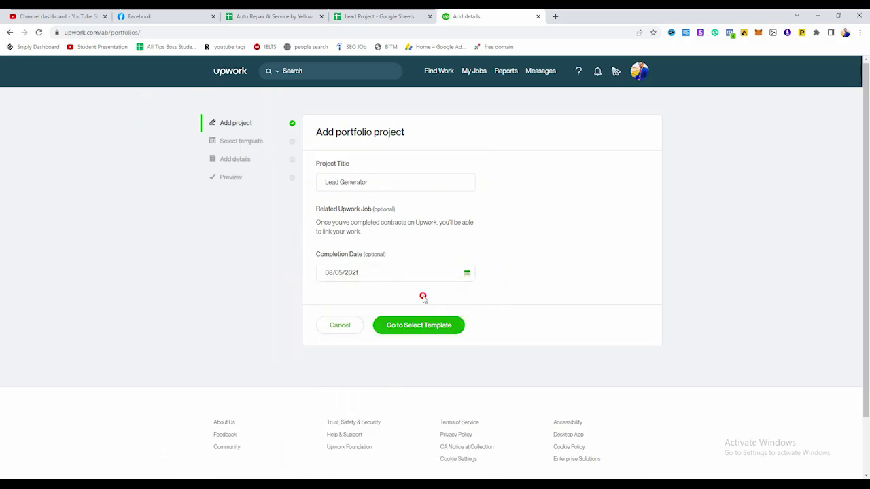
click(342, 275)
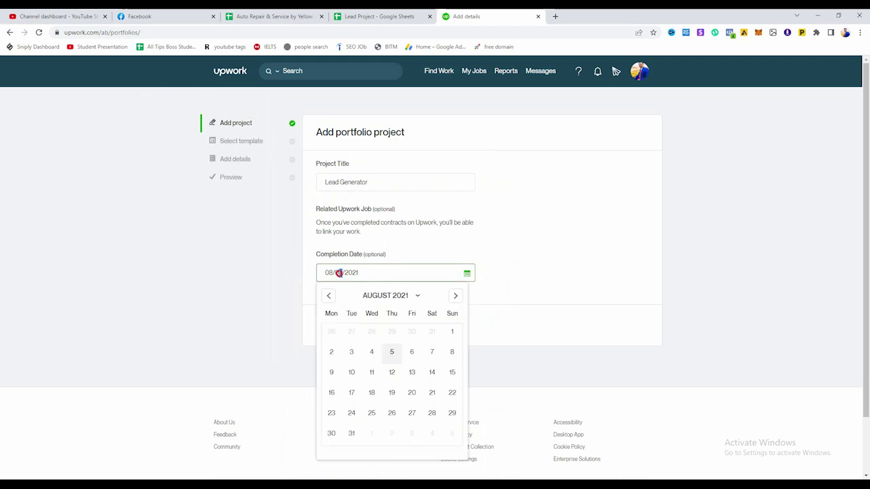
drag(361, 273, 346, 271)
click(346, 271)
click(379, 295)
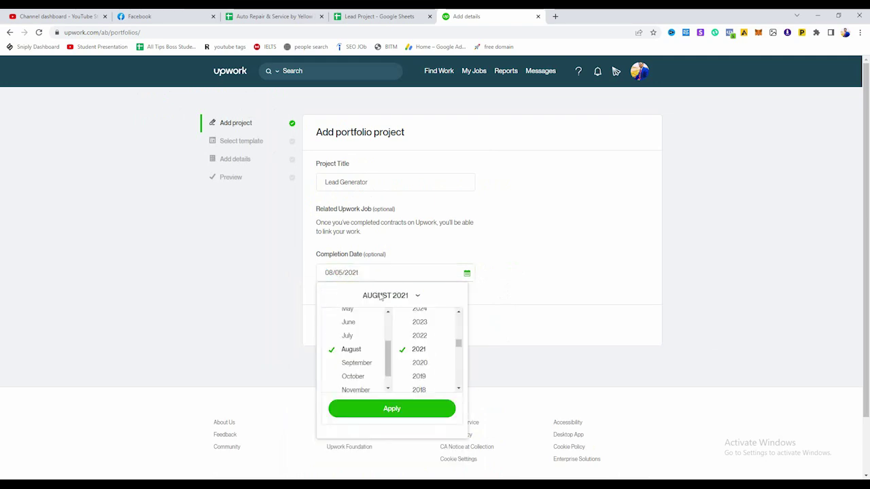
click(483, 300)
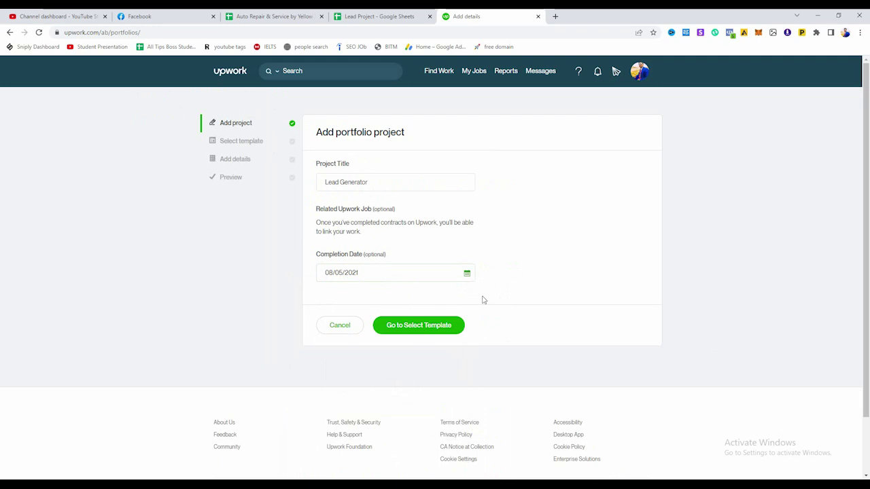
Proceed to template selection, choose the Gallery template for the project, and continue to its details
click(417, 333)
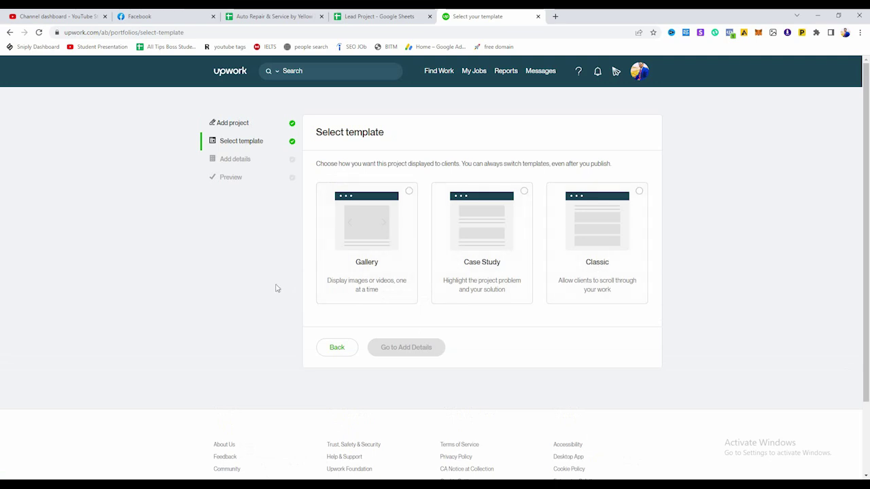
click(392, 247)
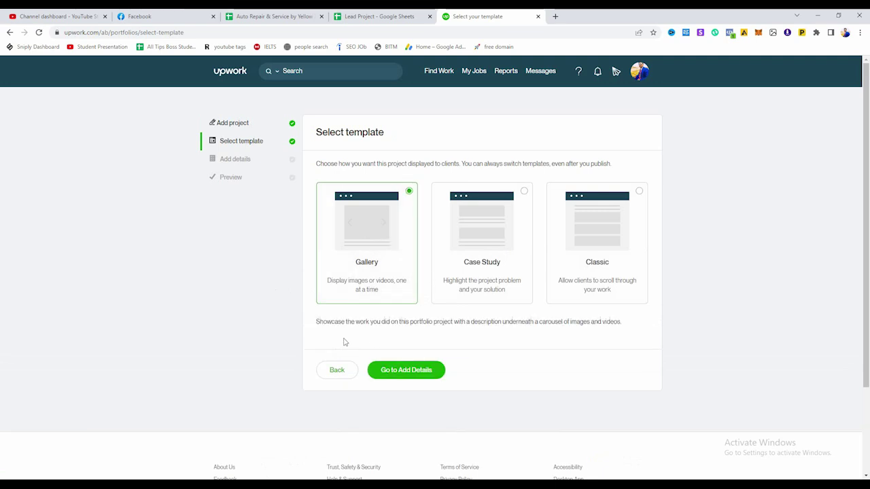
click(405, 372)
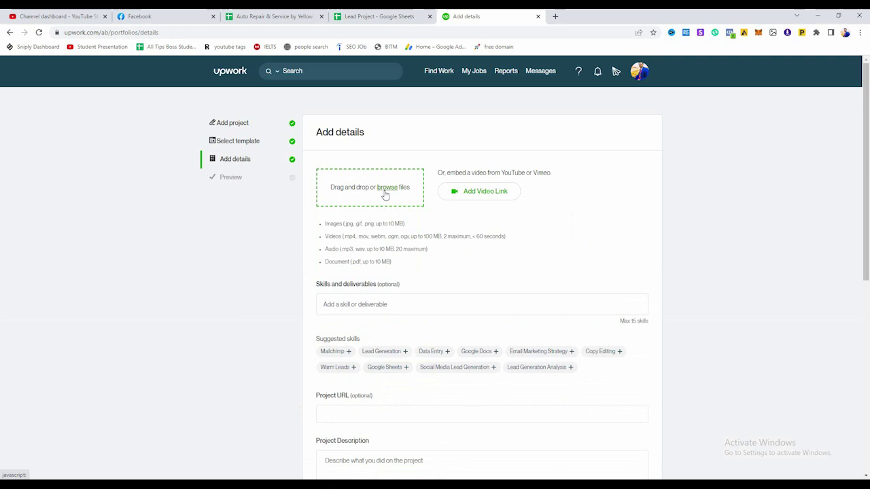
Switch to the Lead Project spreadsheet in Google Sheets and select a screenshot area covering the sheet's title through row 23, columns A to L
click(363, 15)
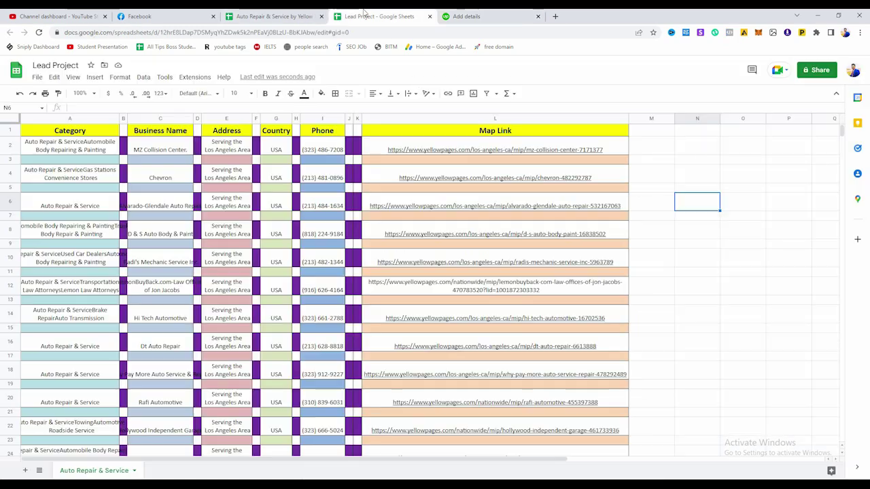
scroll(283, 221, down, 3)
scroll(283, 221, up, 3)
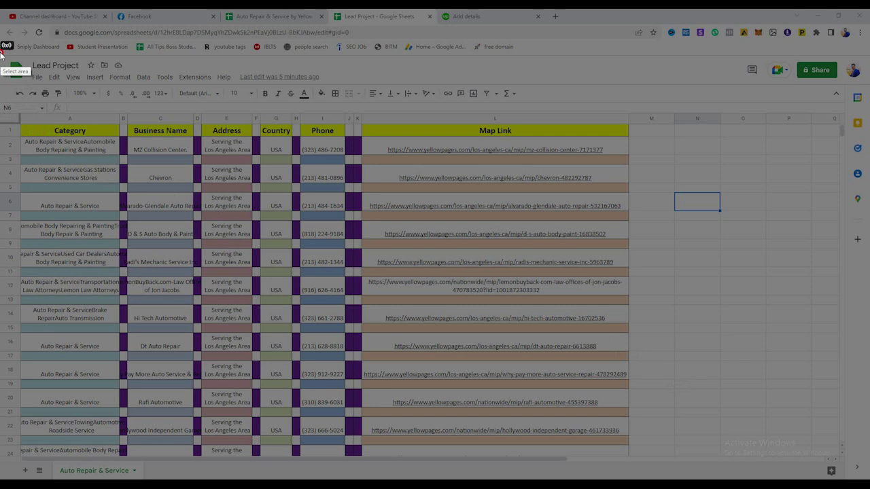
drag(1, 53, 66, 102)
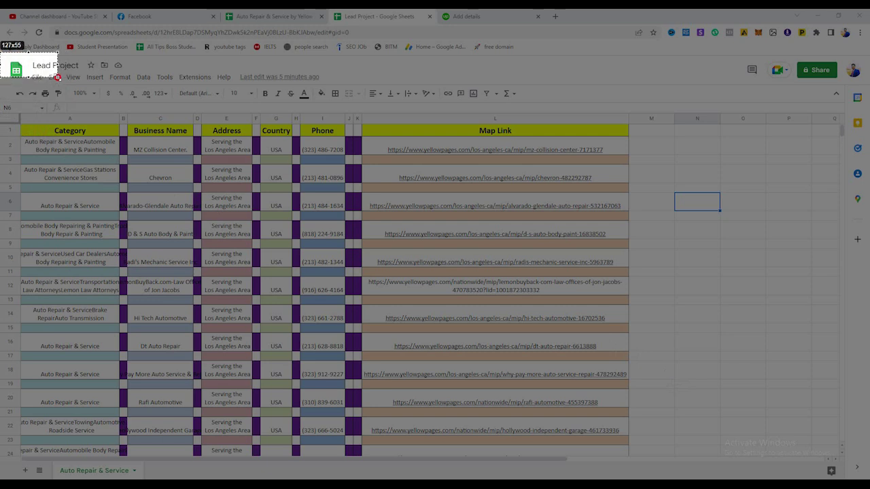
drag(58, 76, 628, 446)
Save the captured spreadsheet screenshot to the Desktop as a PNG named "lead project"
click(609, 461)
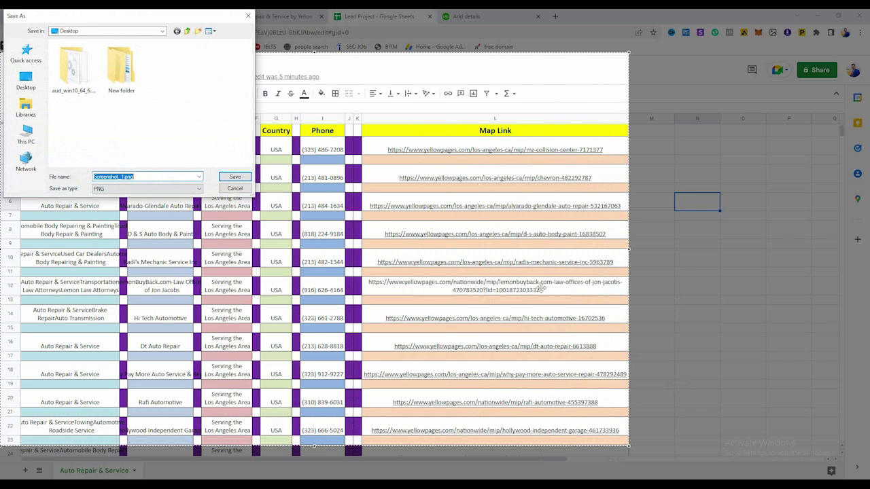
click(148, 177)
key(BackSpace)
key(BackSpace)
key(BackSpace)
key(BackSpace)
key(BackSpace)
key(BackSpace)
key(BackSpace)
key(BackSpace)
key(BackSpace)
key(BackSpace)
key(BackSpace)
key(BackSpace)
key(BackSpace)
key(BackSpace)
key(BackSpace)
text(lead )
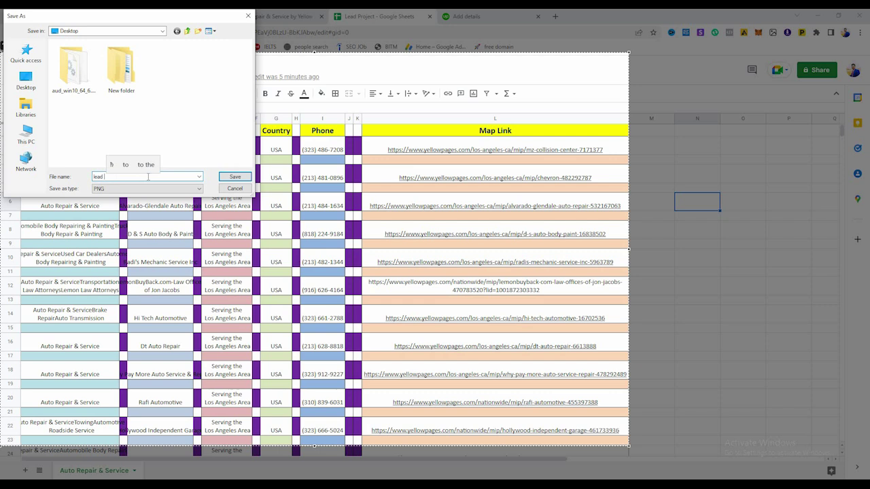
text(project)
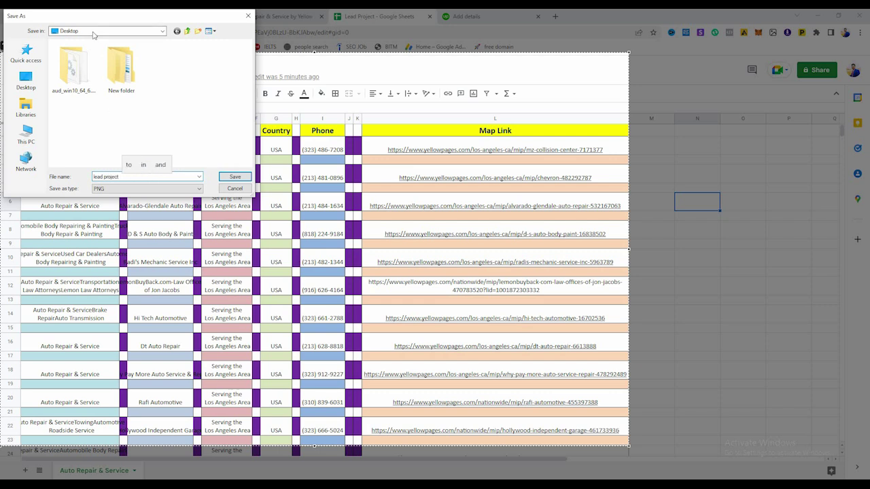
click(236, 177)
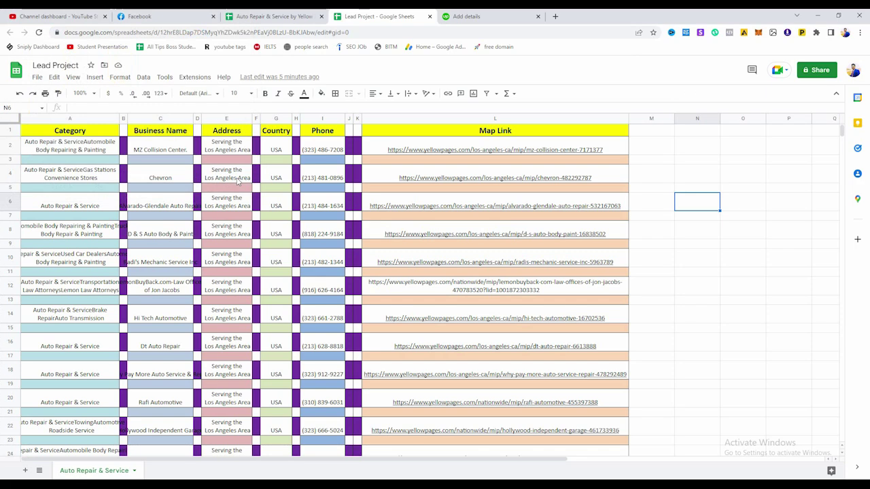
Return to the Upwork project details and upload lead project.png from the Desktop
click(458, 16)
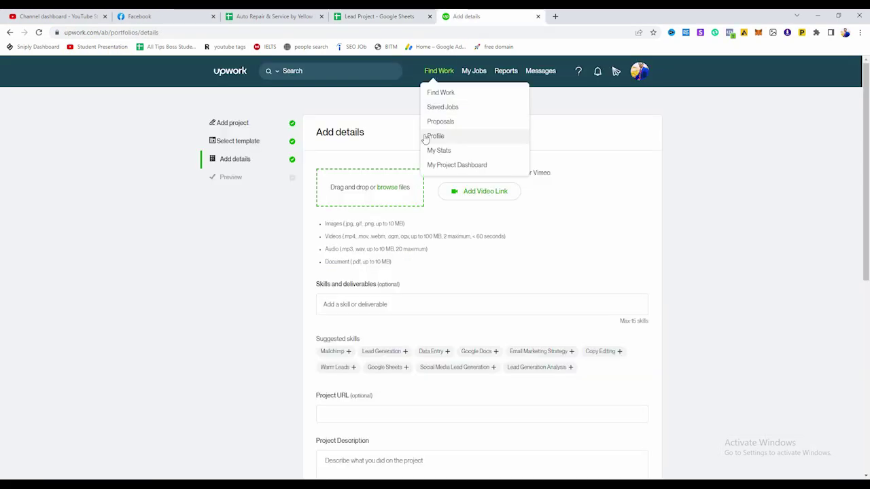
click(389, 189)
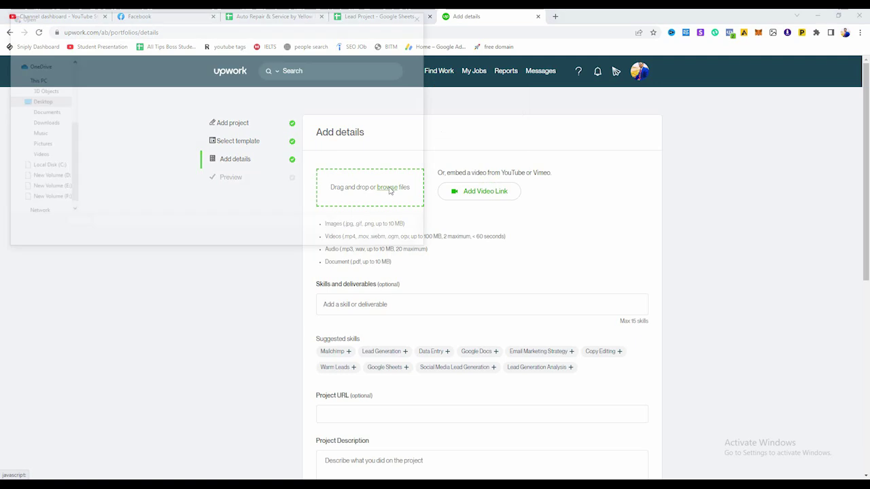
click(305, 101)
double_click(304, 101)
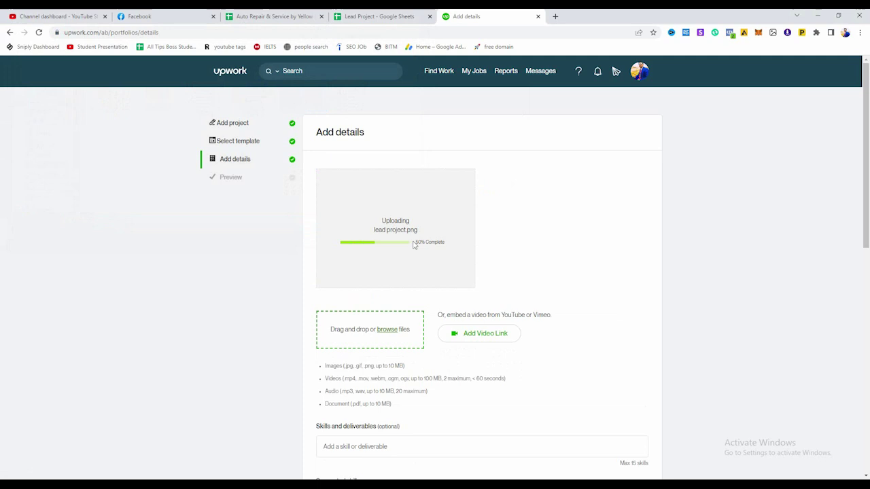
Add the suggested skills Lead Generation and Copy Editing to the project's skills and deliverables
scroll(501, 248, down, 1)
scroll(501, 248, down, 1)
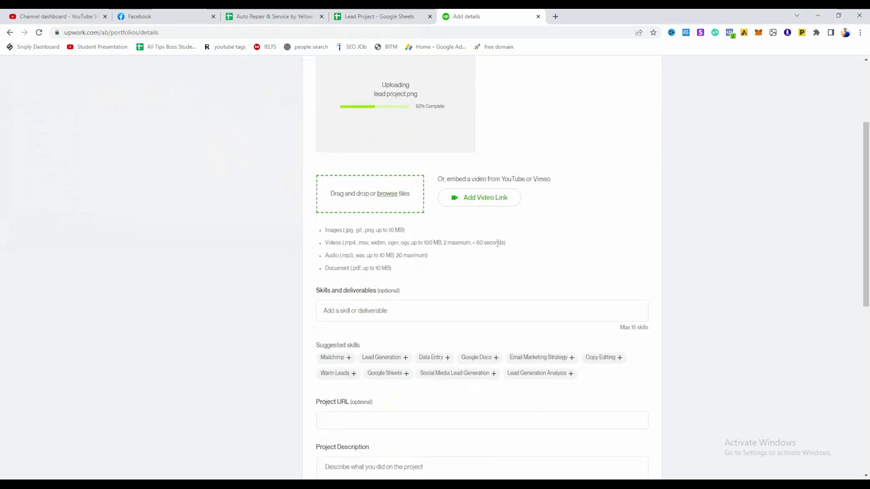
click(408, 309)
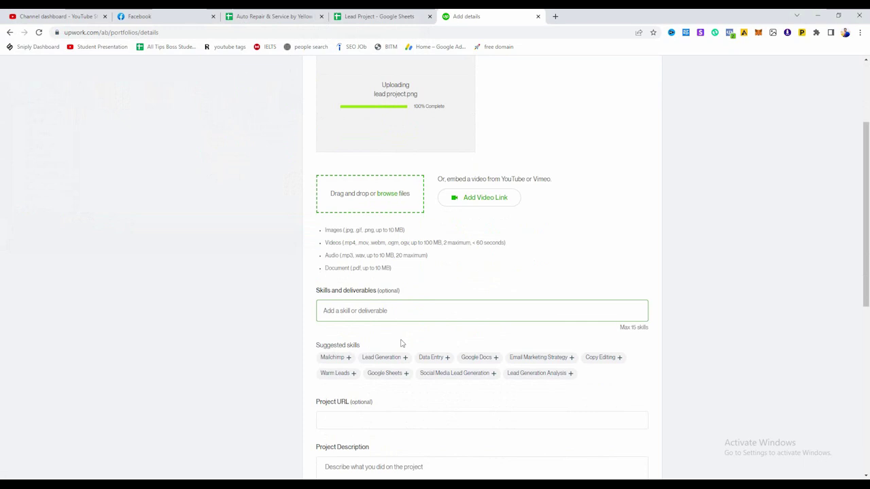
scroll(401, 342, down, 1)
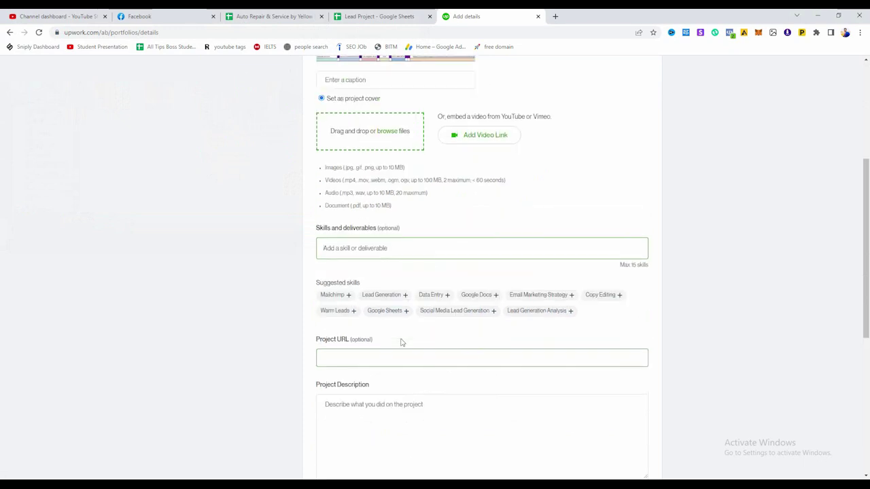
click(404, 295)
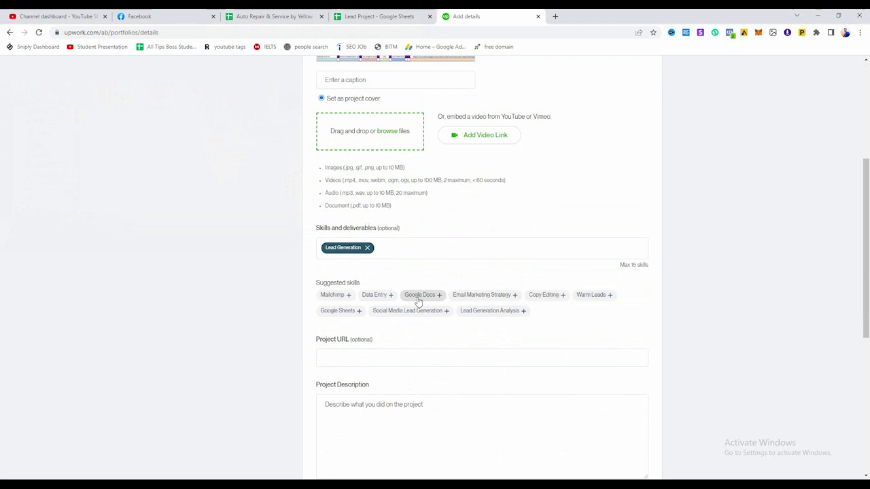
click(561, 299)
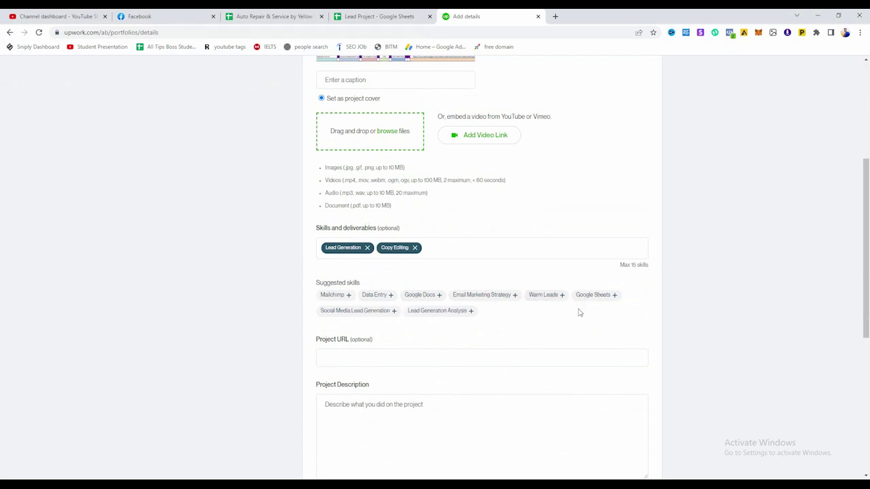
Add the suggested skills Lead Generation Analysis, Social Media Lead Generation and Data Entry to the project's skills and deliverables
click(470, 311)
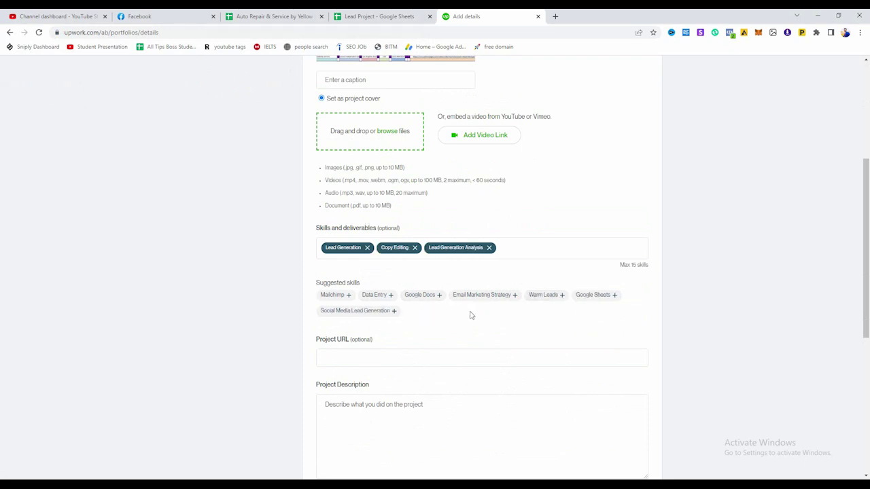
click(393, 310)
click(392, 312)
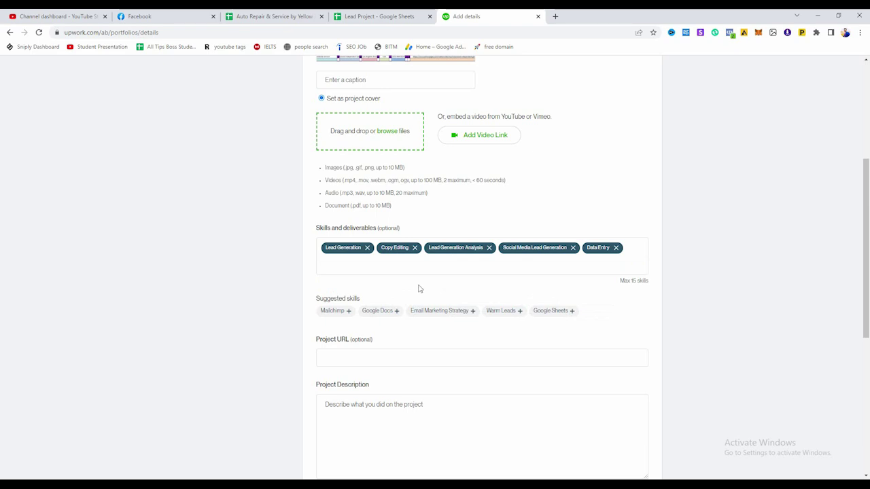
scroll(391, 257, up, 2)
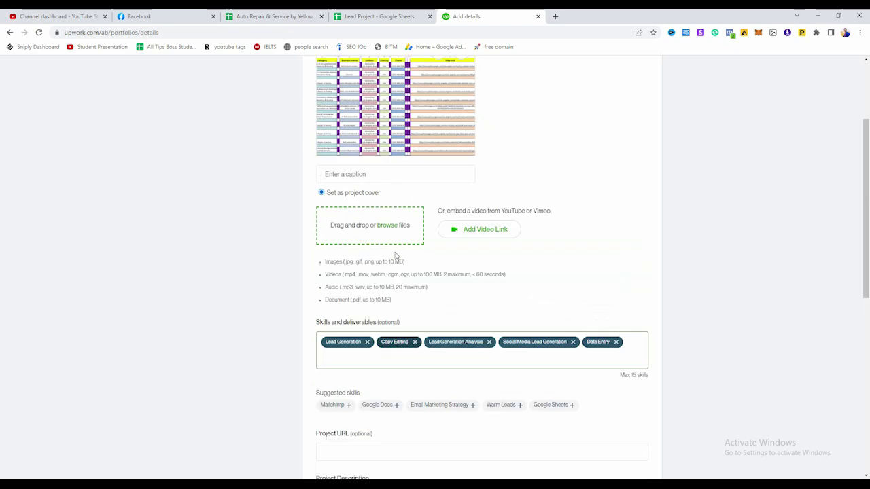
scroll(393, 204, down, 2)
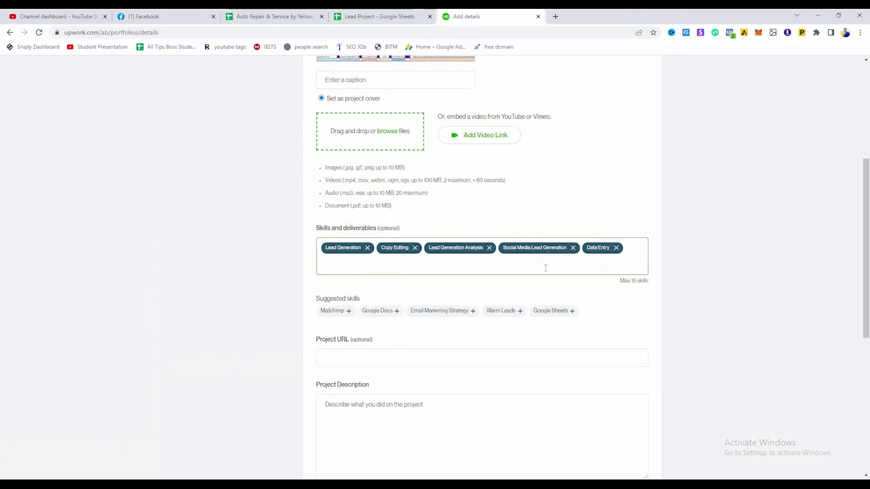
click(544, 269)
Begin the project description with "Was find Linkedin targeted B2b re"
scroll(629, 258, down, 1)
scroll(629, 258, down, 2)
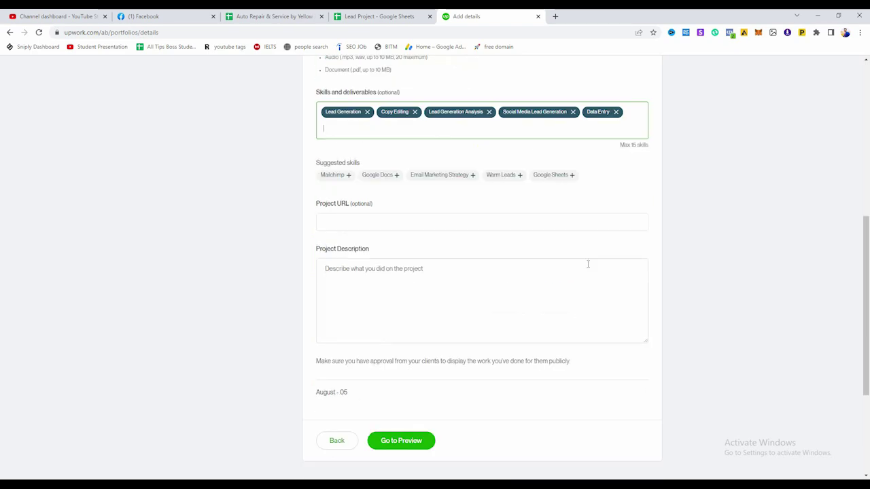
click(402, 281)
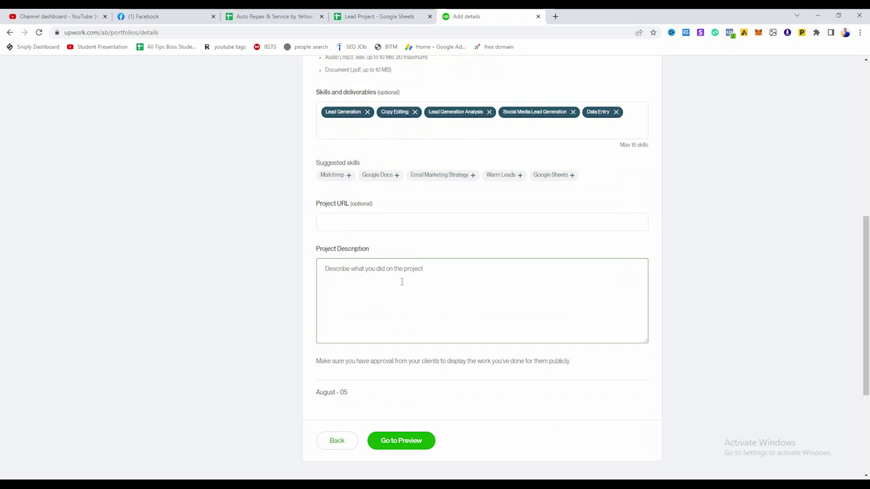
text(Was)
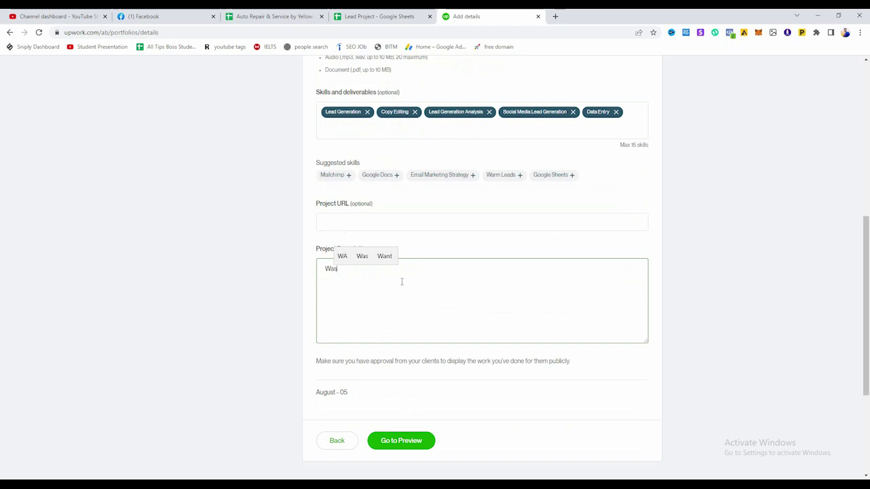
text( fi)
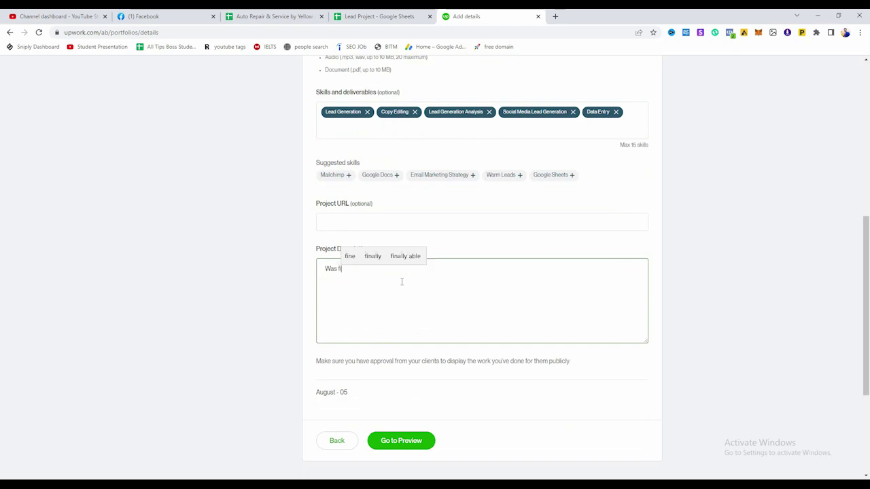
text(nd )
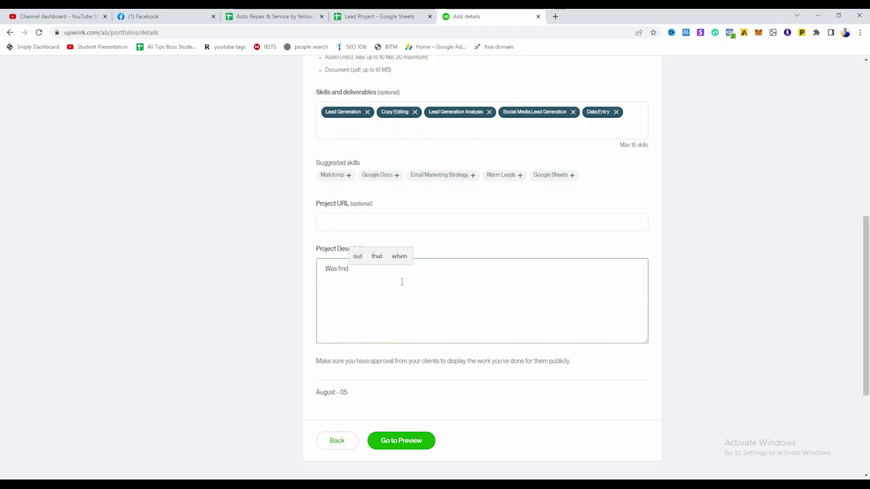
text(Linkedi)
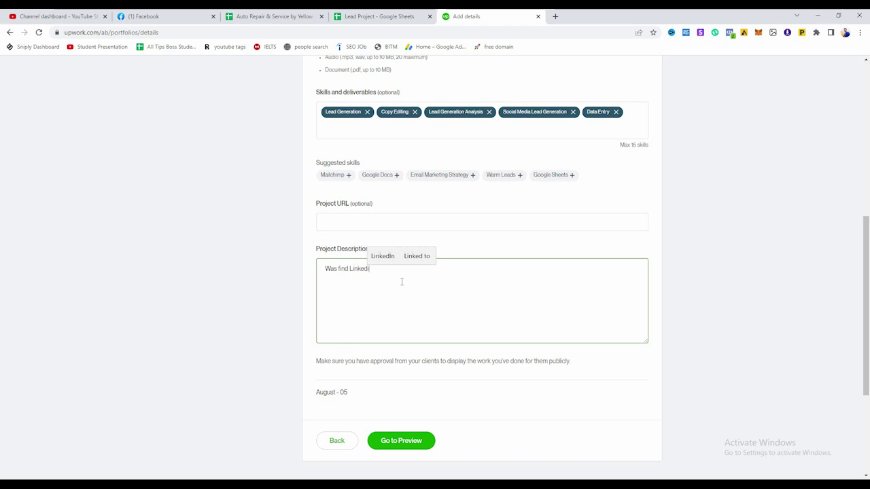
text(n )
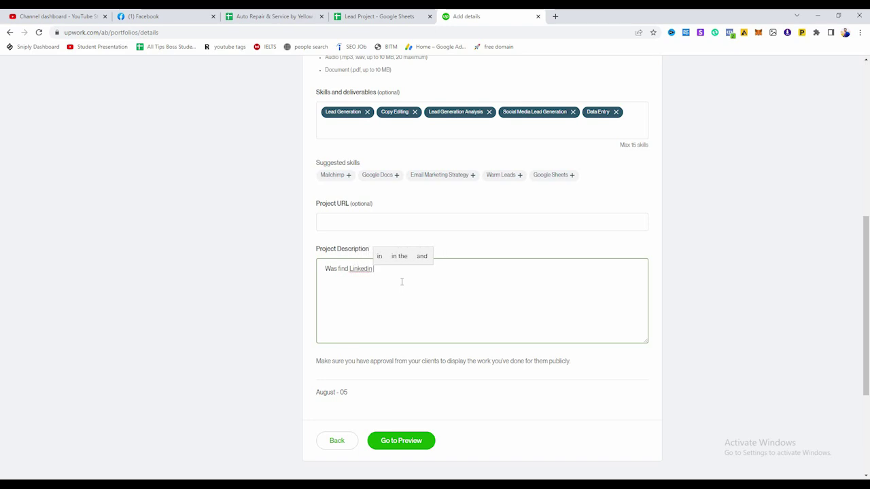
text(targeted )
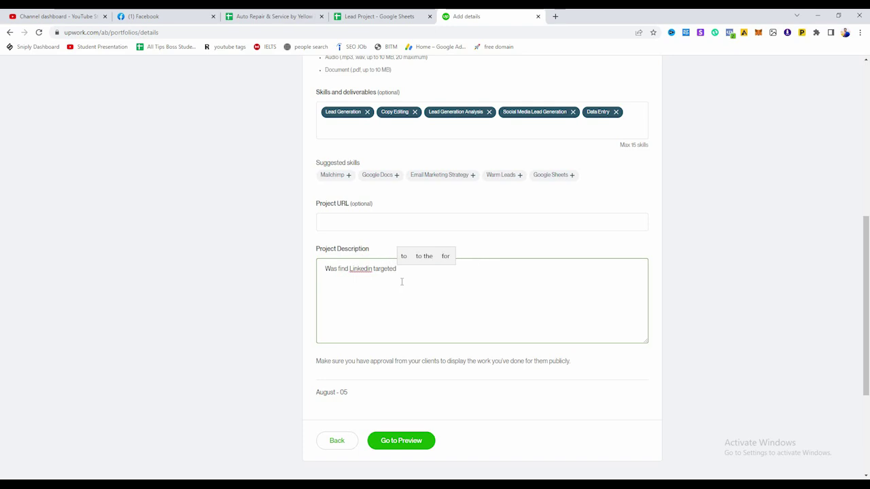
text(B2b)
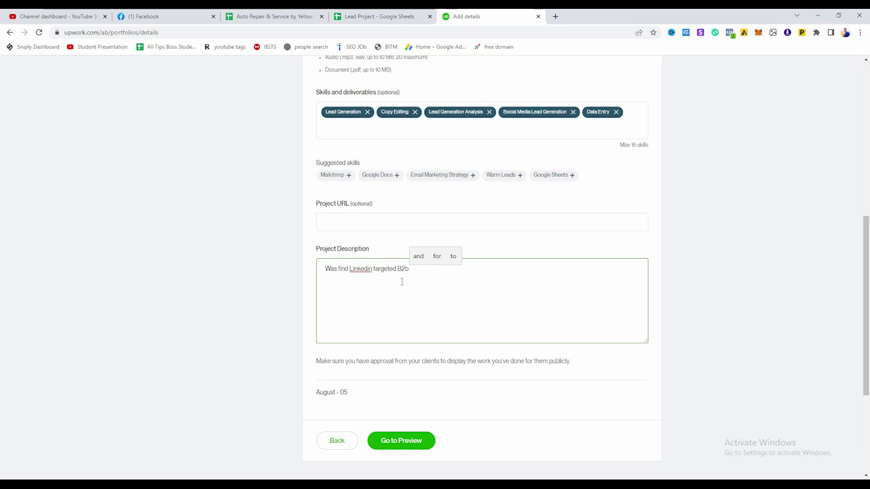
text( rea)
key(BackSpace)
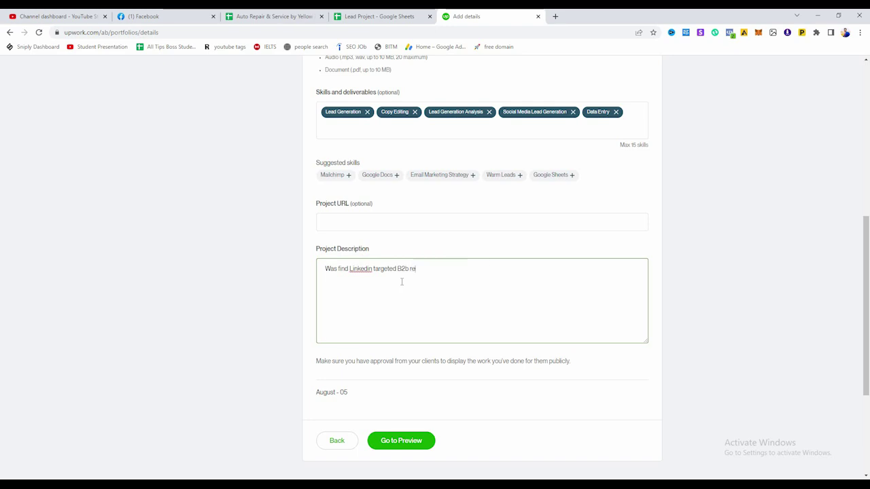
Consult both lead spreadsheets in Google Sheets, then back in the Upwork description correct the spelling to "LinkedIn" and continue after "B2b" with "Restaurant Lead From"
click(370, 14)
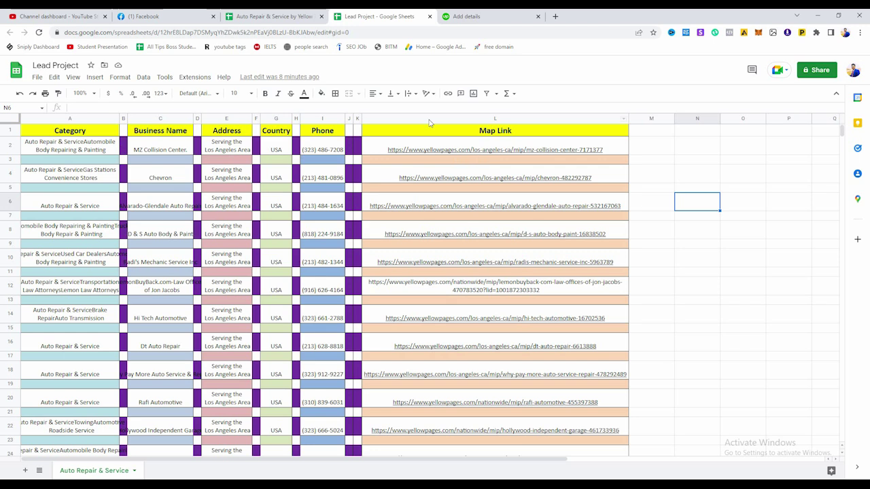
click(309, 13)
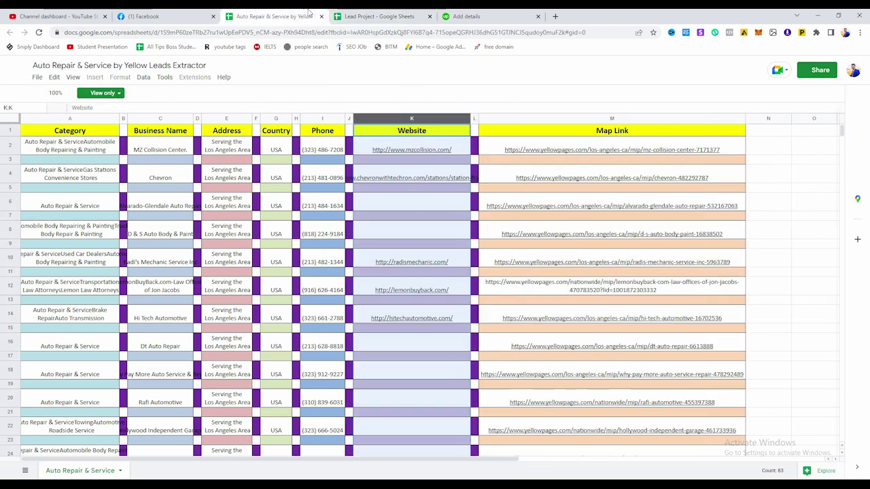
click(466, 15)
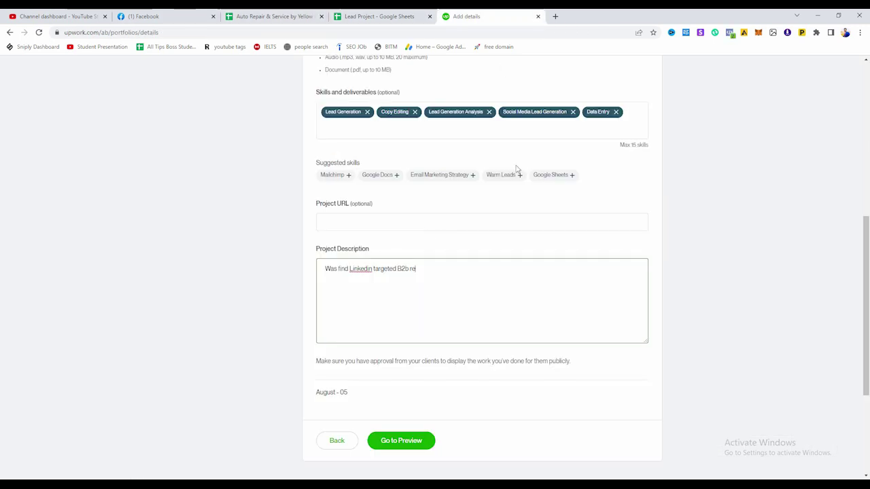
right_click(365, 271)
click(374, 277)
key(BackSpace)
key(BackSpace)
text(Re)
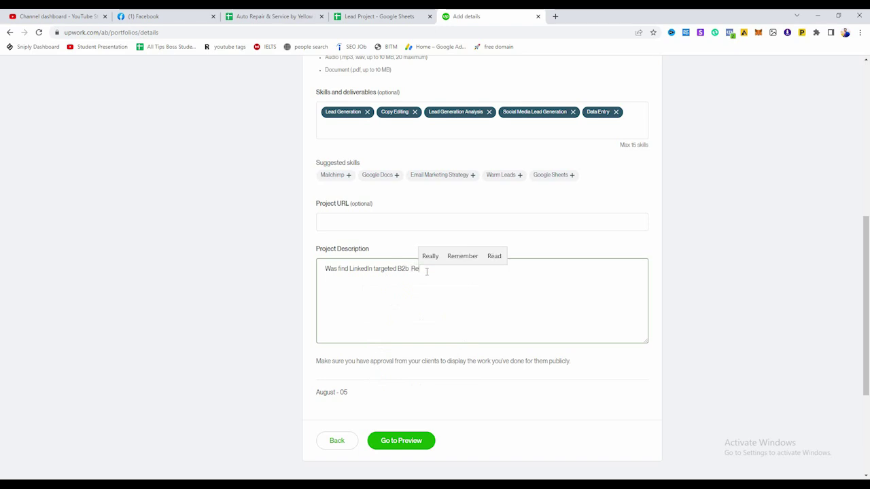
text(staura)
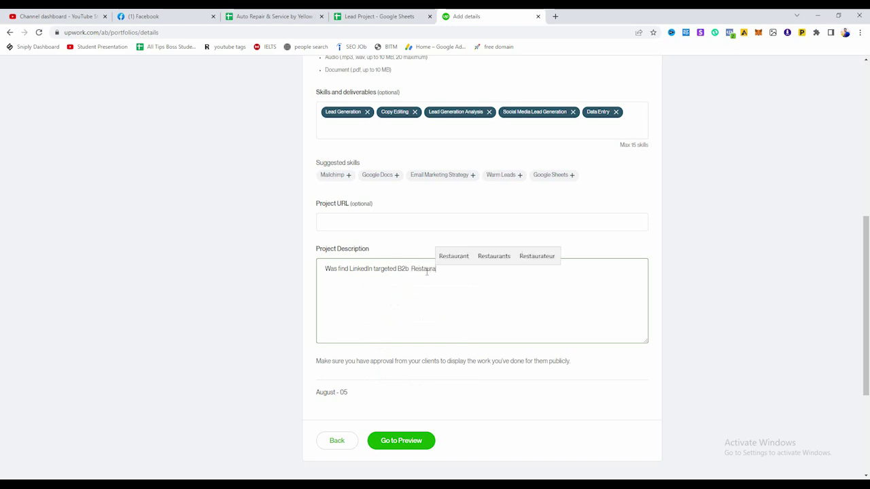
text(nt L)
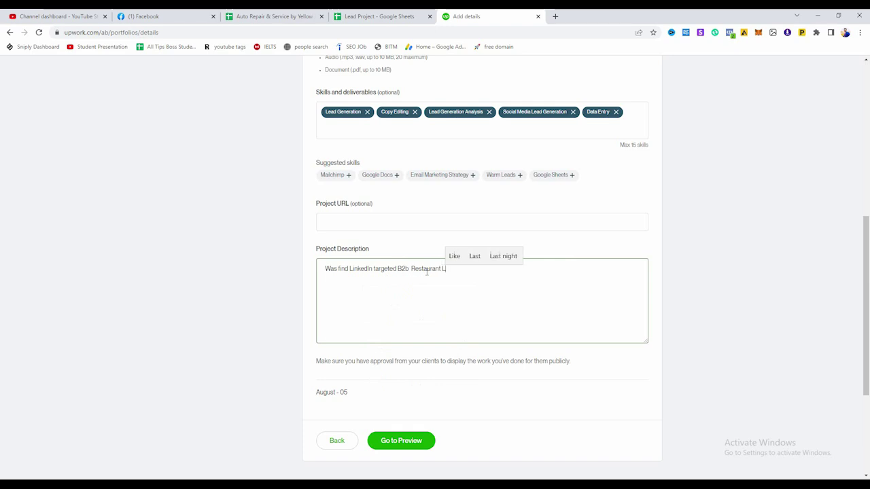
text(ea)
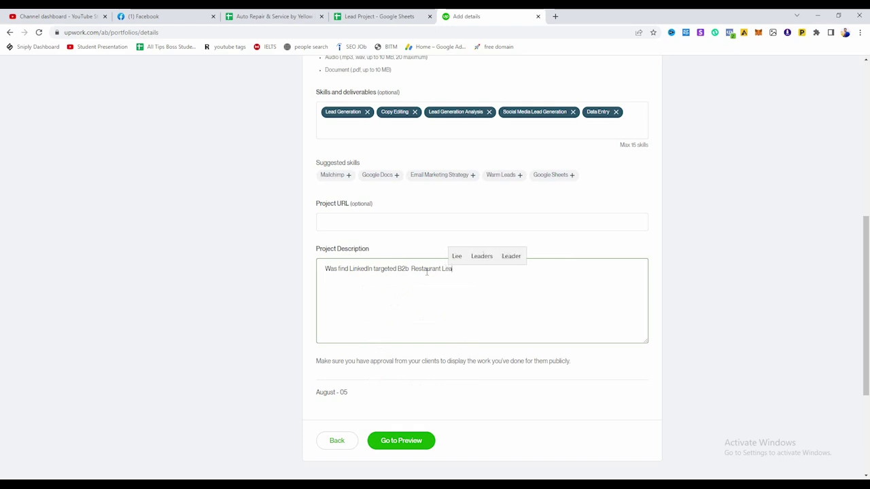
text(d From)
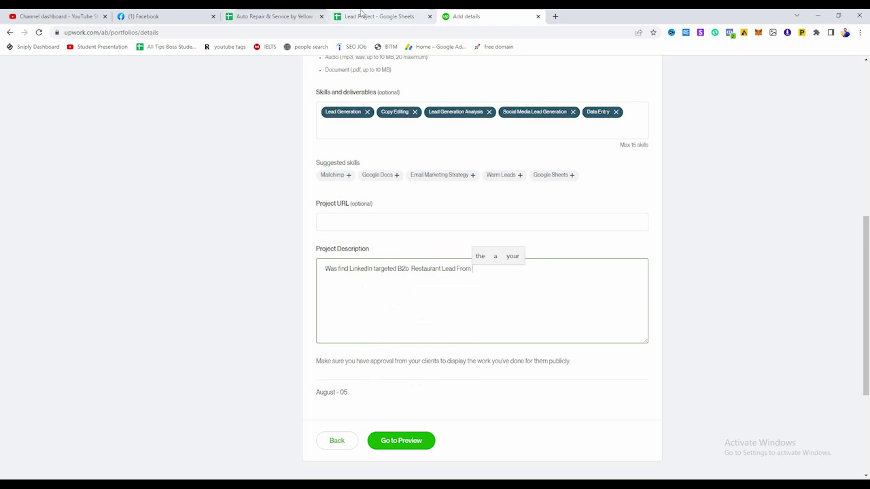
Switch to the Lead Project spreadsheet in Google Sheets and copy the text "Los Angeles Area" from address cell E2
click(362, 14)
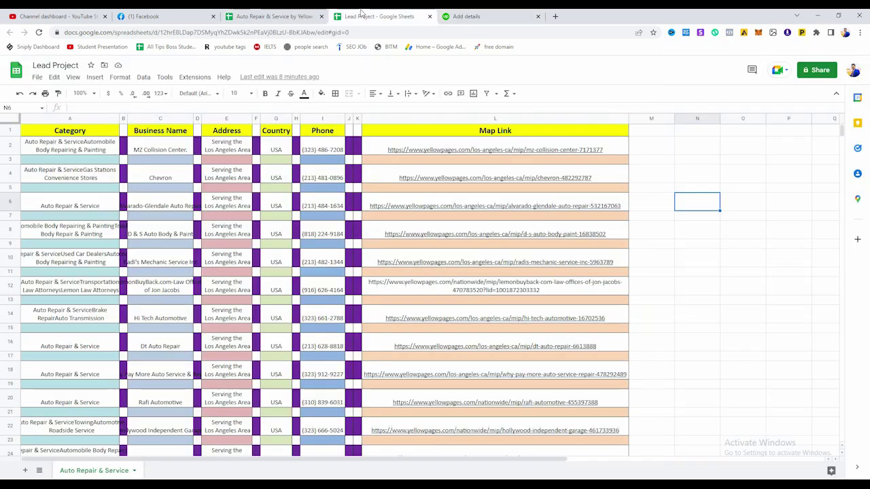
click(285, 150)
click(243, 149)
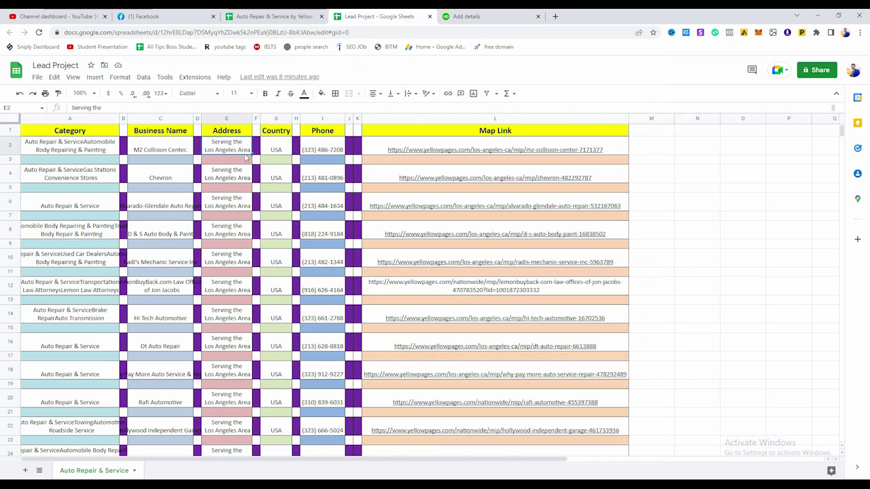
double_click(208, 147)
drag(204, 149, 248, 160)
right_click(242, 150)
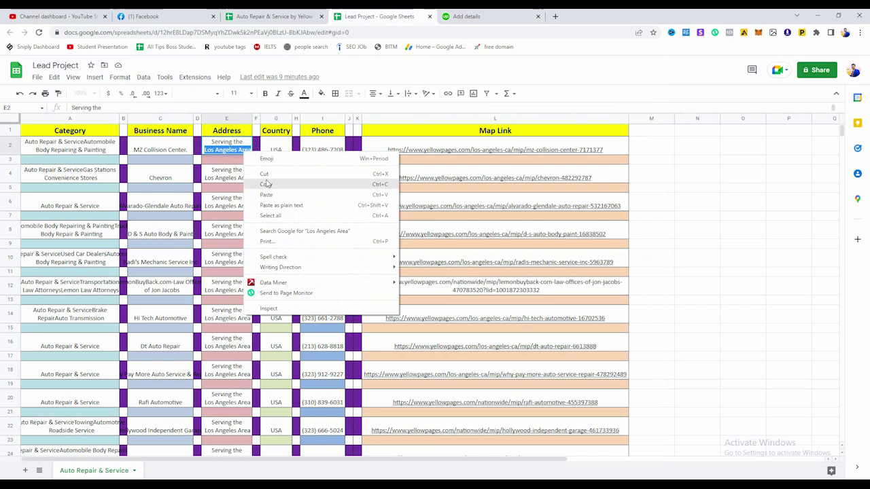
click(269, 183)
Return to the Upwork project details and end the description's first sentence with the copied "Los Angeles Area" and a period
click(277, 14)
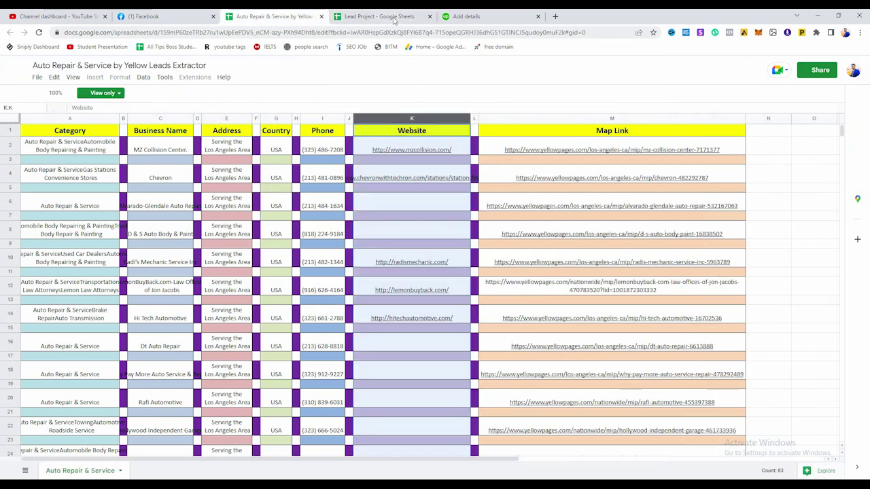
click(468, 13)
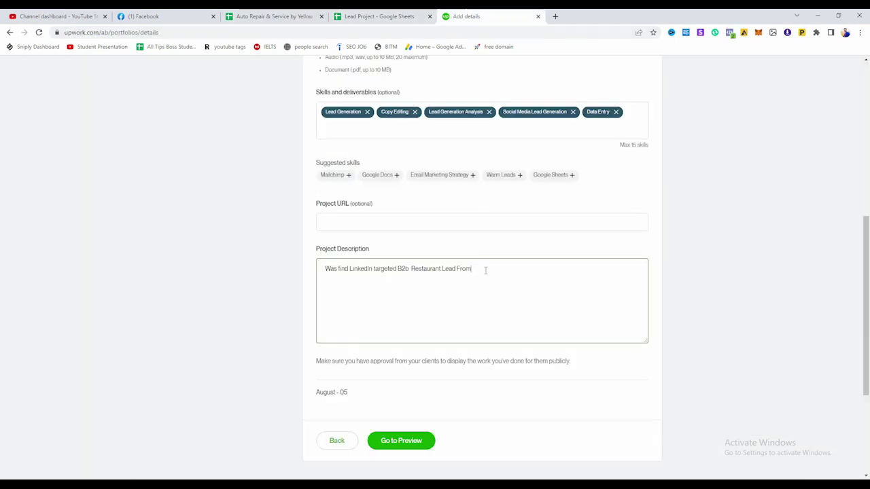
text(Los Angeles Area)
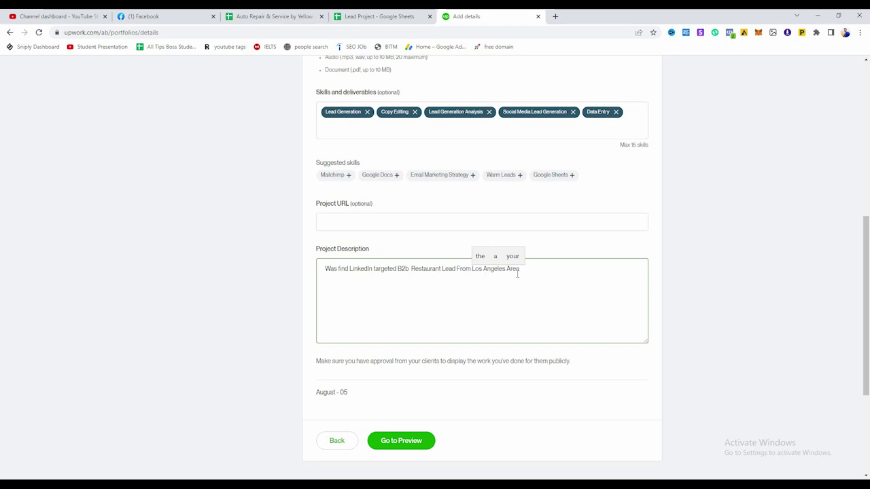
text(.)
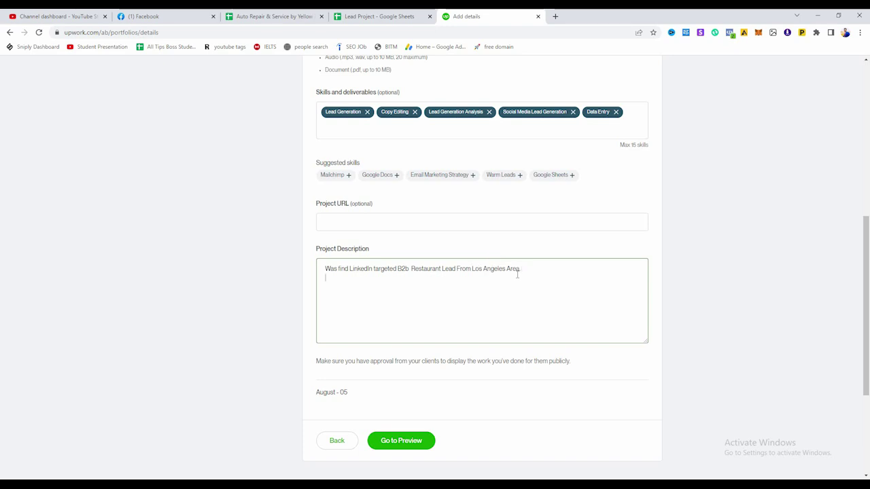
Begin the second line of the project description with "Verified The Lead By", correcting the misspelled words
text( Vrify)
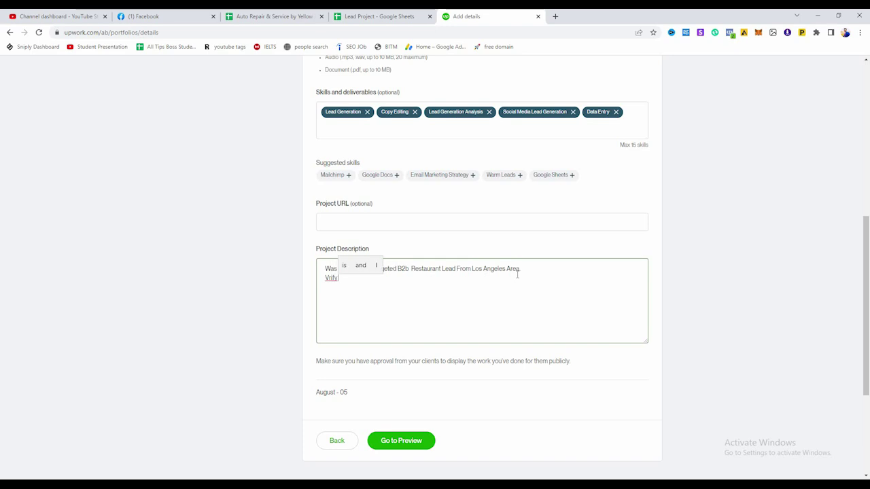
key(BackSpace)
key(BackSpace)
key(BackSpace)
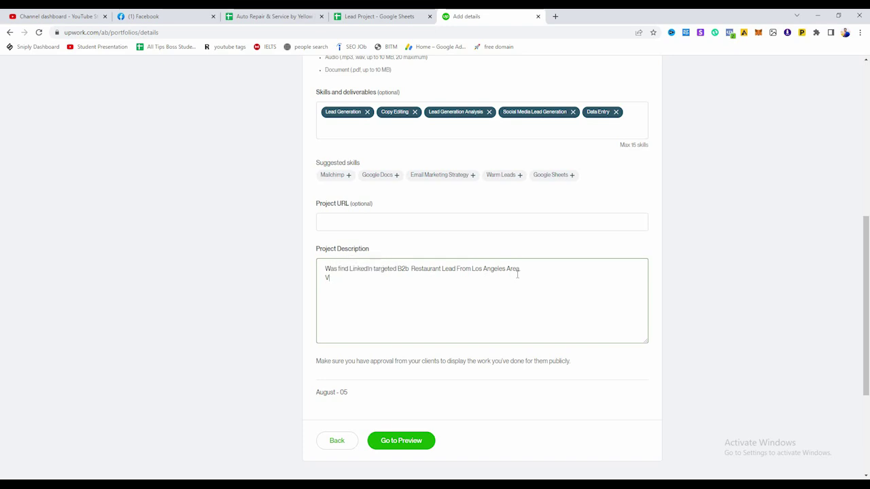
text(rify)
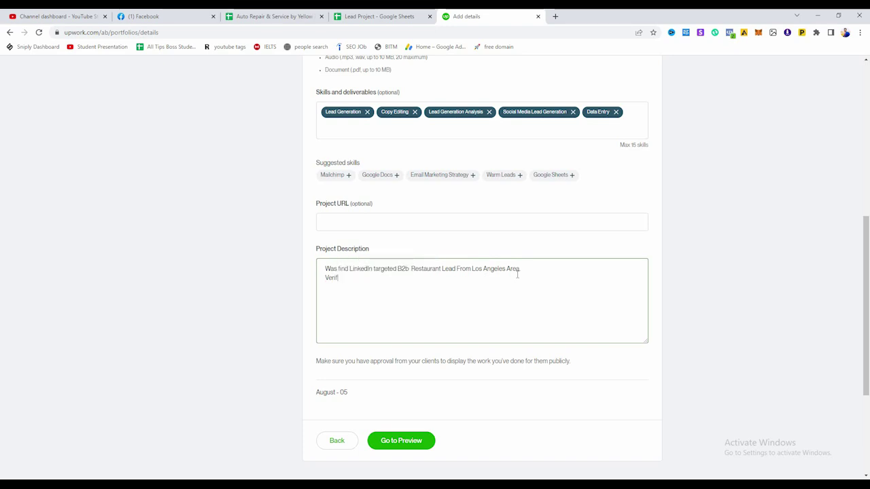
text(ied Thge)
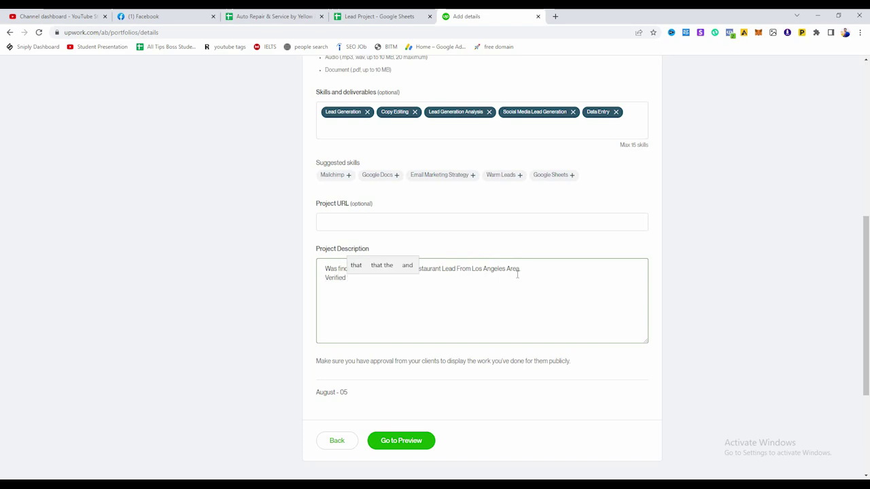
key(BackSpace)
key(BackSpace)
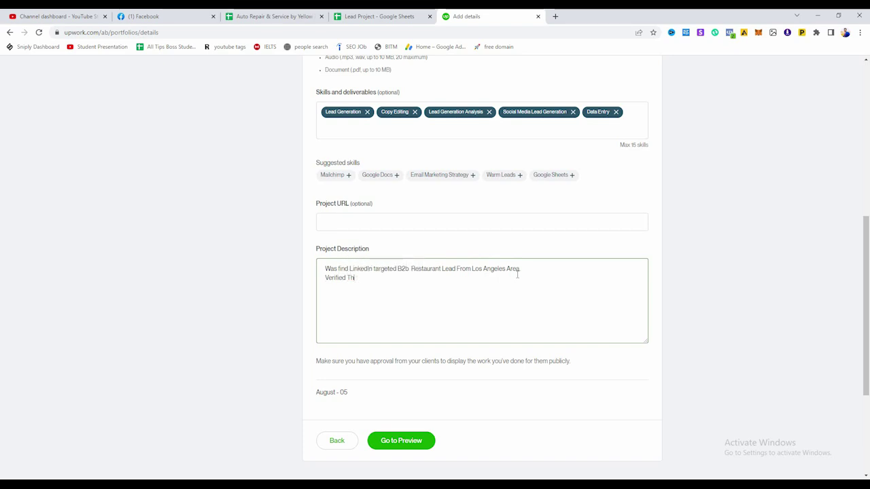
text(e Lea)
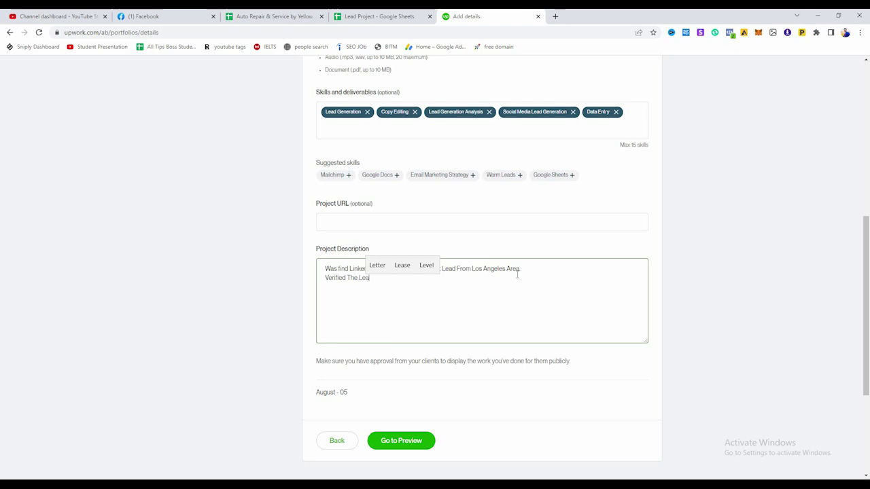
text(d By )
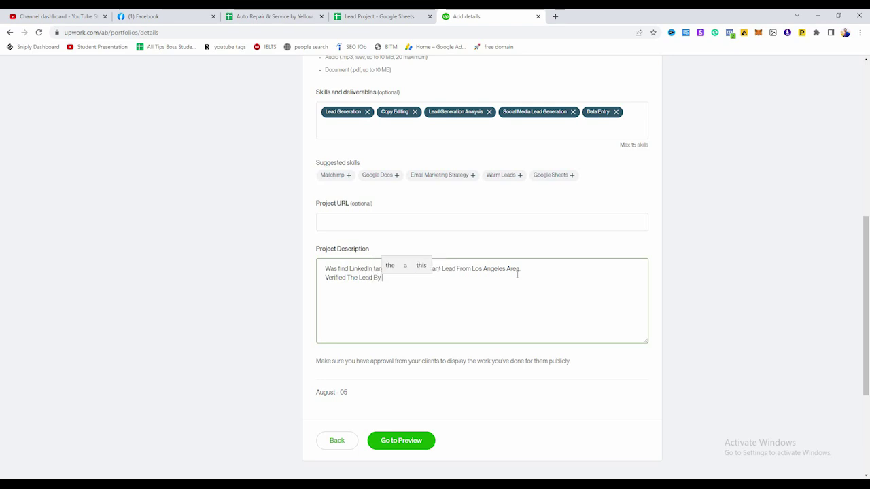
Complete the second description line with the verification tools "MAIL TESTER, TRUEMAIL, LEAPATU"
text(MAIL)
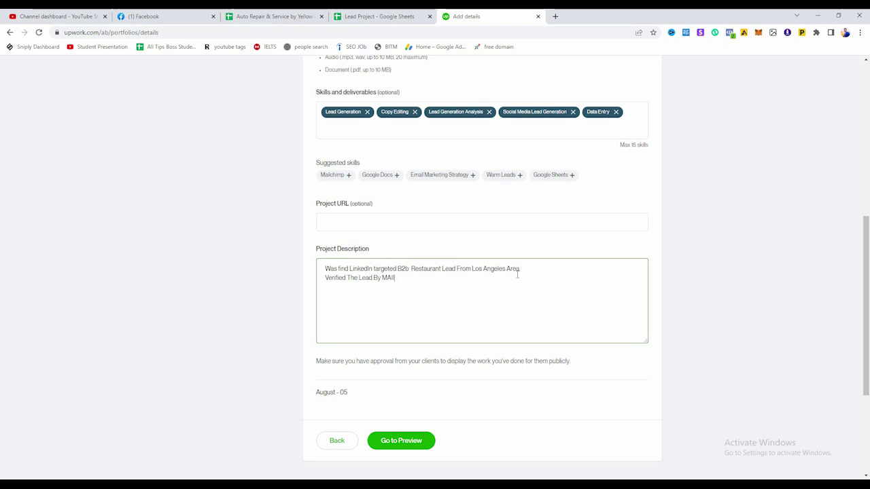
key(BackSpace)
text(L)
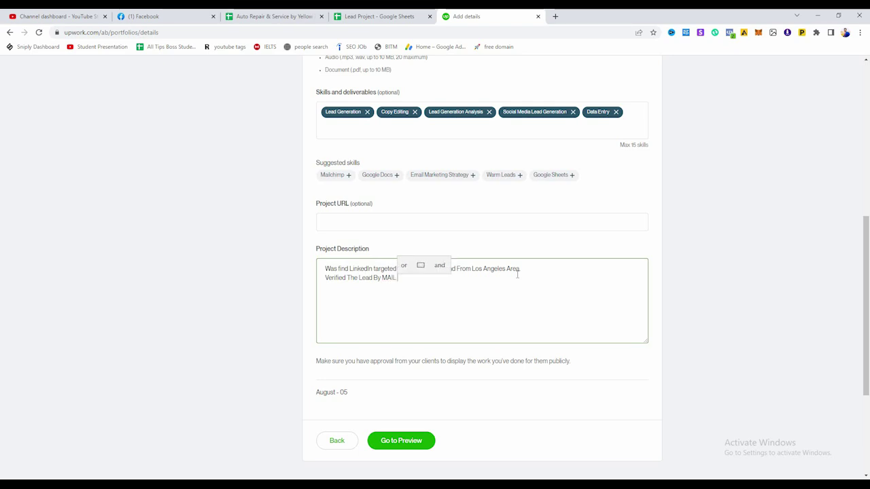
text( TEST)
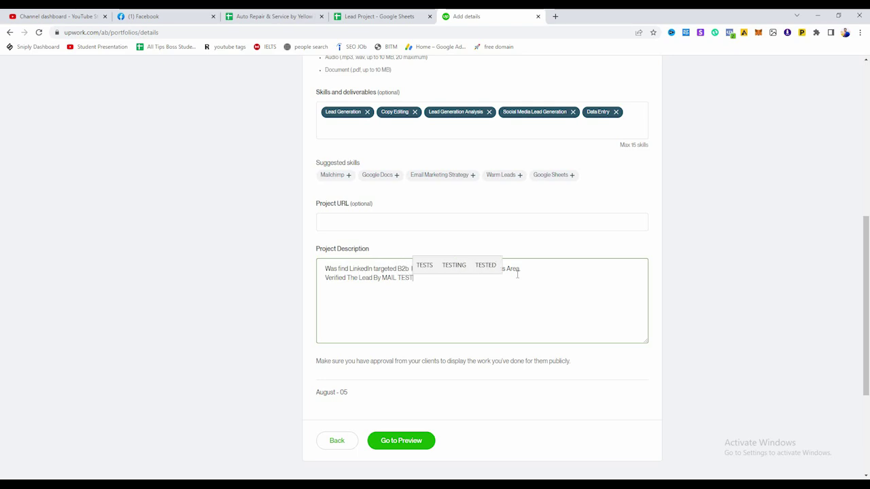
key(BackSpace)
text(Te)
key(BackSpace)
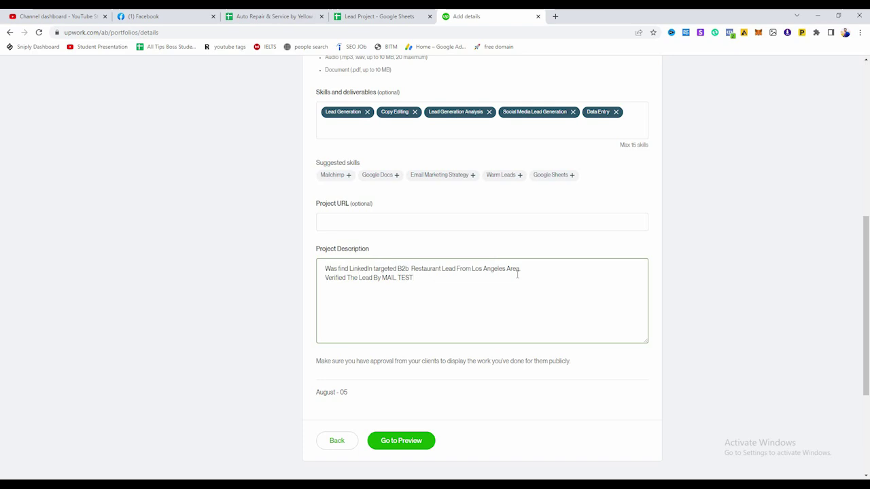
text(ER , TRUE)
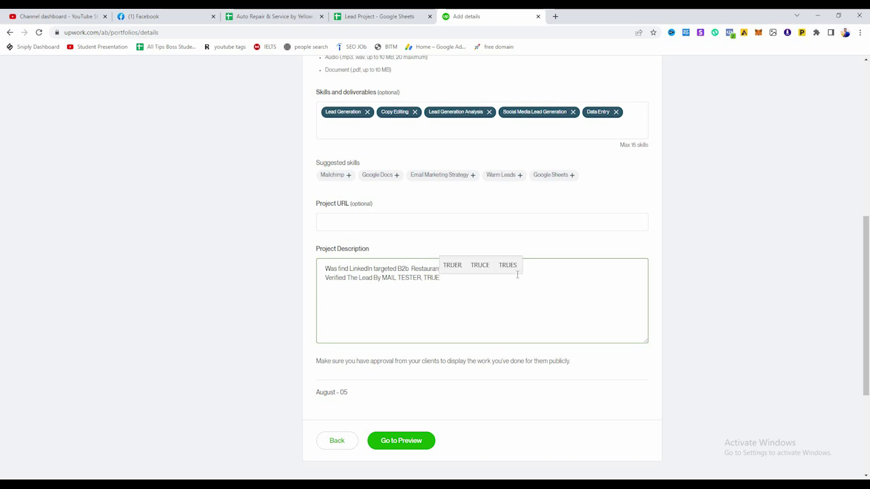
text(MAIL)
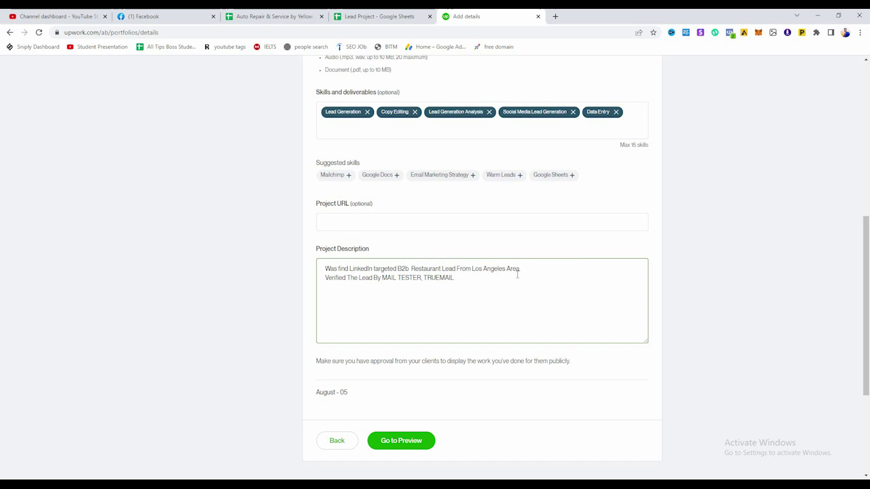
text(. LE)
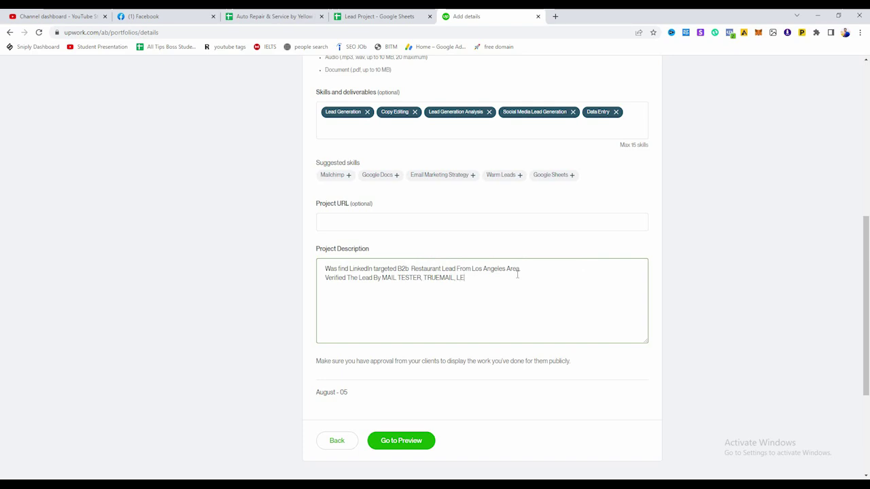
text(A)
text(PA)
text(TU)
Add a third description line reading "Address Verification", replacing the misspelled second word with its suggested correction
text(a)
text(Addre)
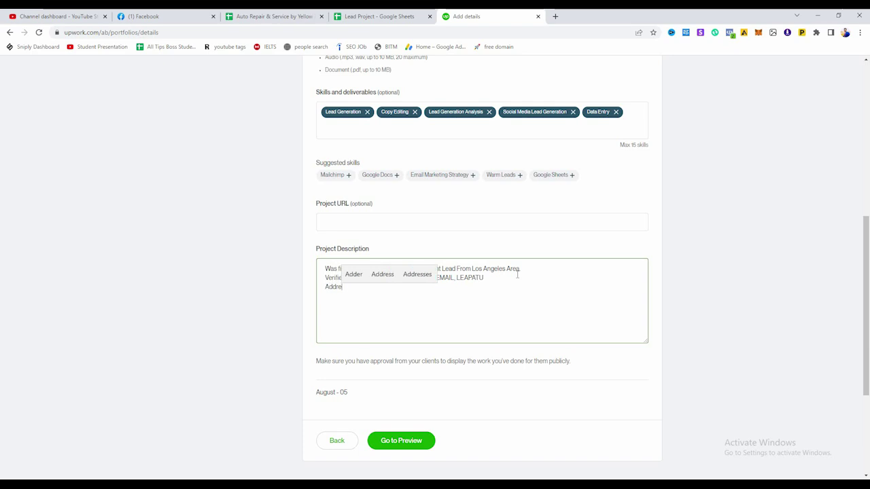
text(ss Vr)
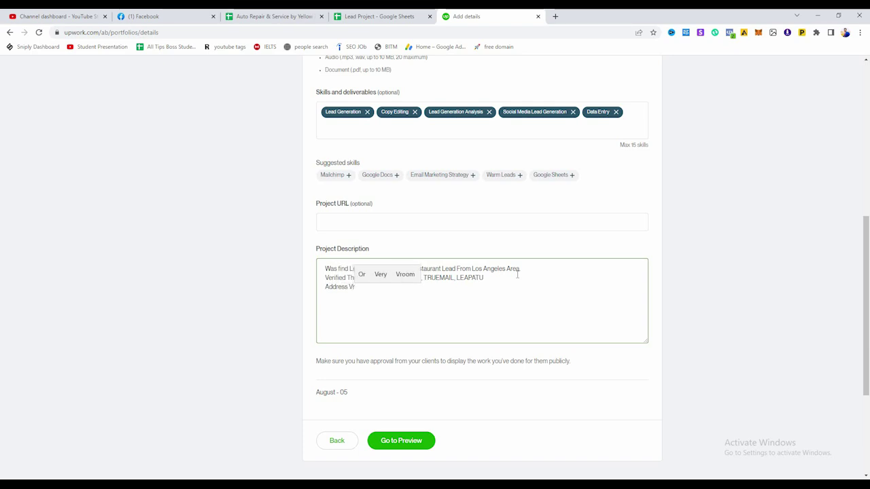
key(BackSpace)
text(eri)
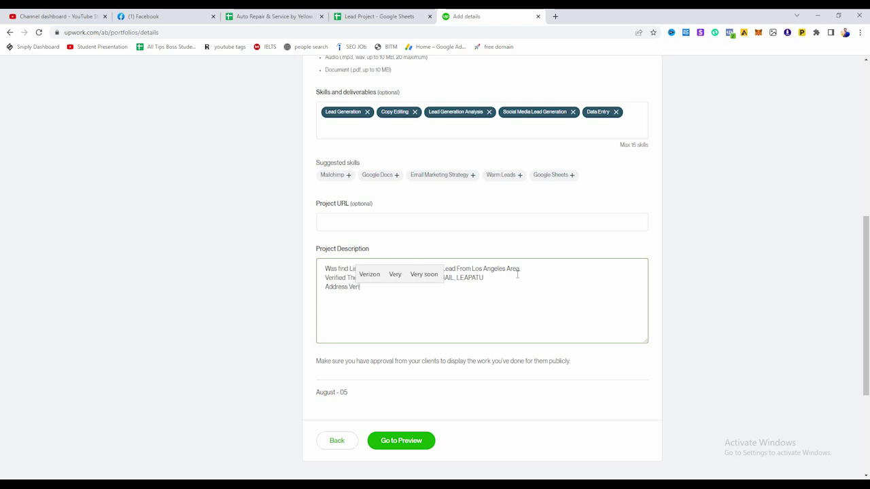
text(fa)
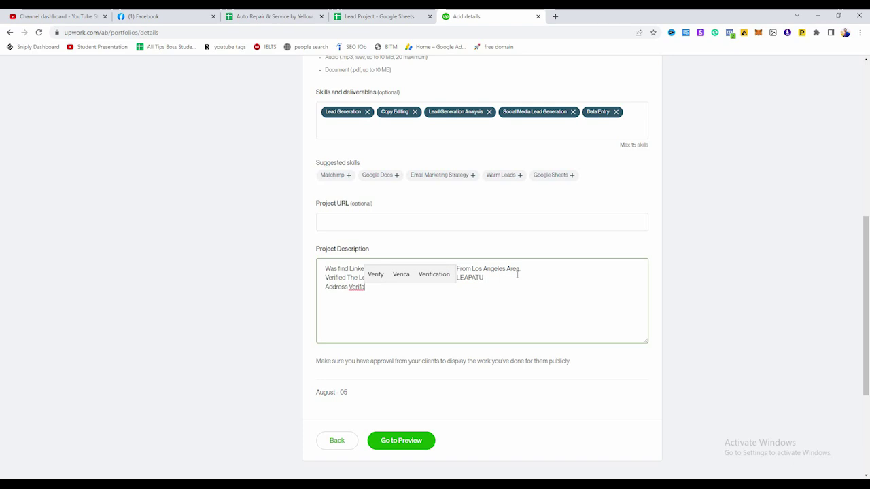
text(ction)
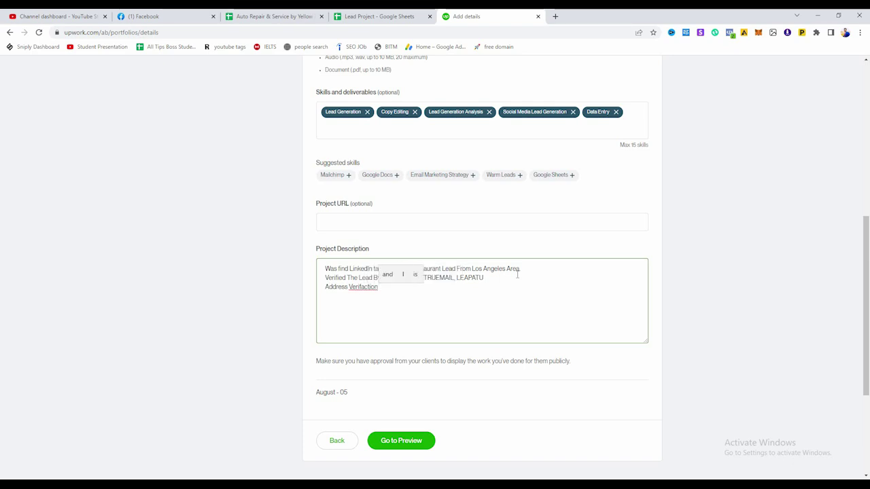
right_click(369, 287)
click(397, 292)
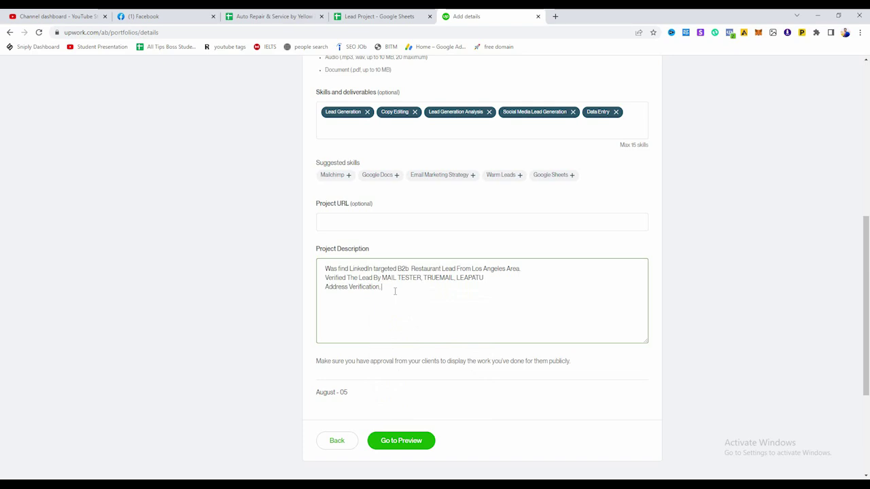
Extend the third description line with "By Yellow Pages" and add a line break below it
text(By )
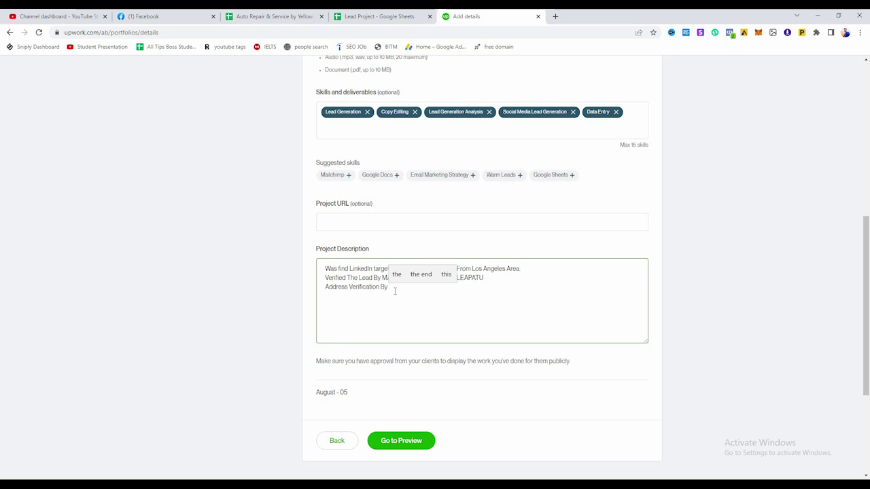
text(Ye)
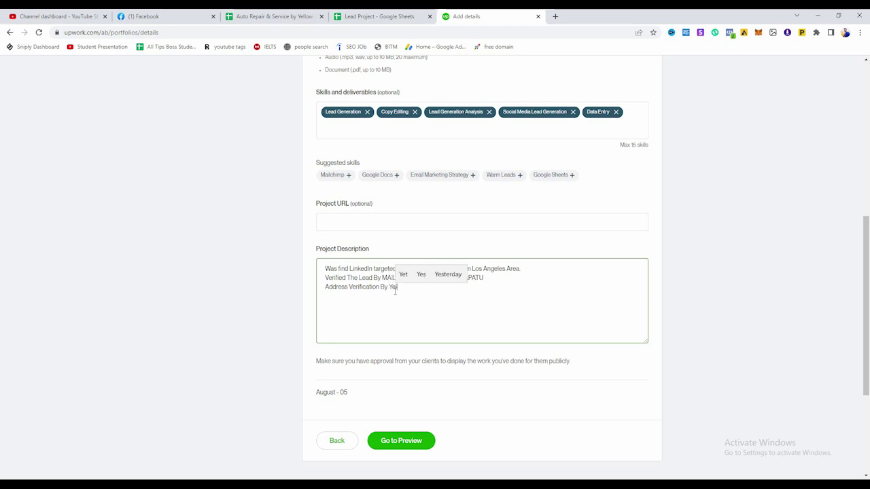
text(llow Pages)
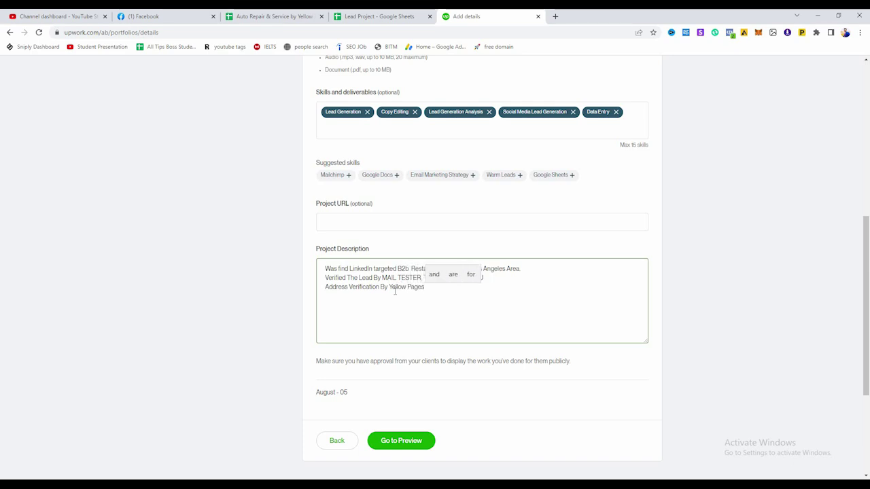
key(Return)
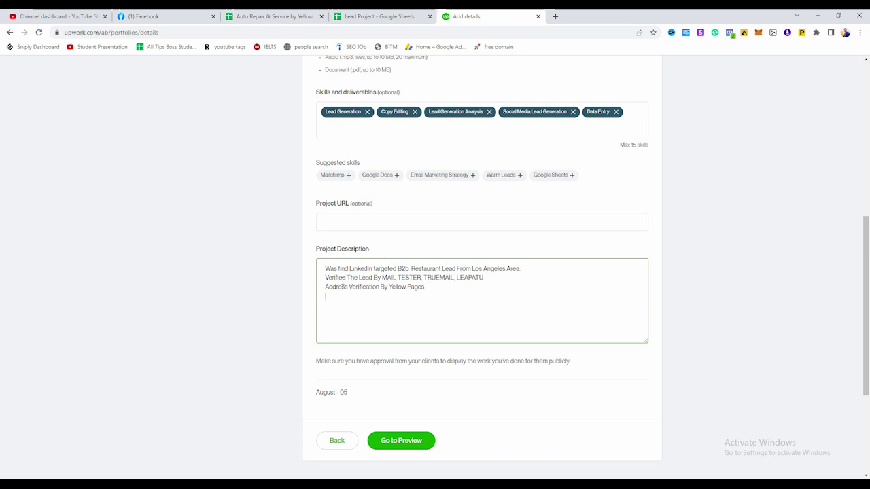
drag(396, 277, 427, 278)
click(424, 277)
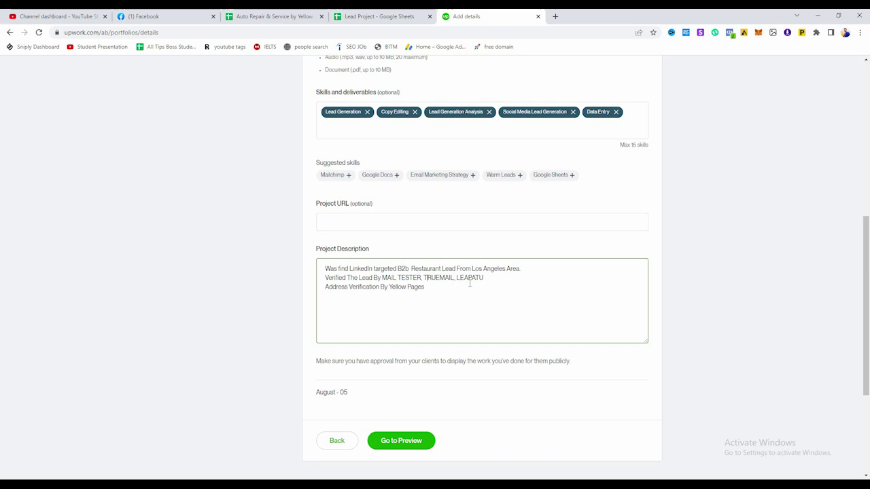
click(428, 290)
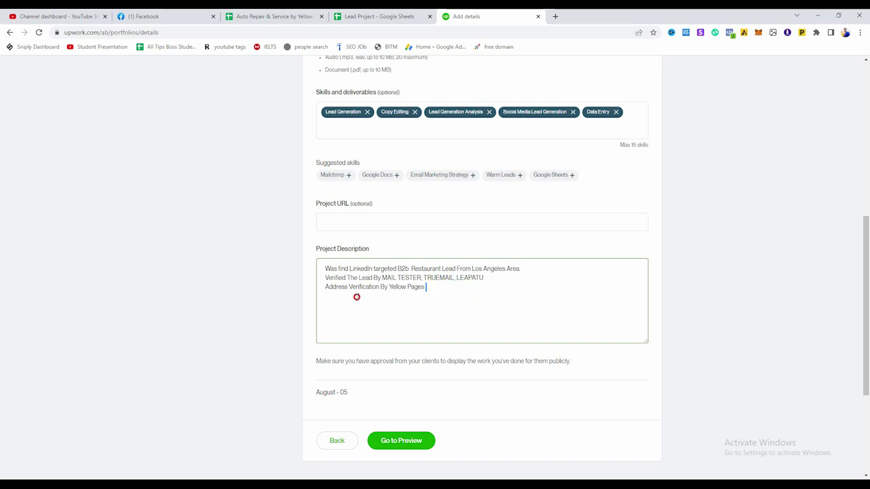
key(Return)
Preview the Lead Generator project, review it from title to template, and publish it
scroll(349, 311, down, 3)
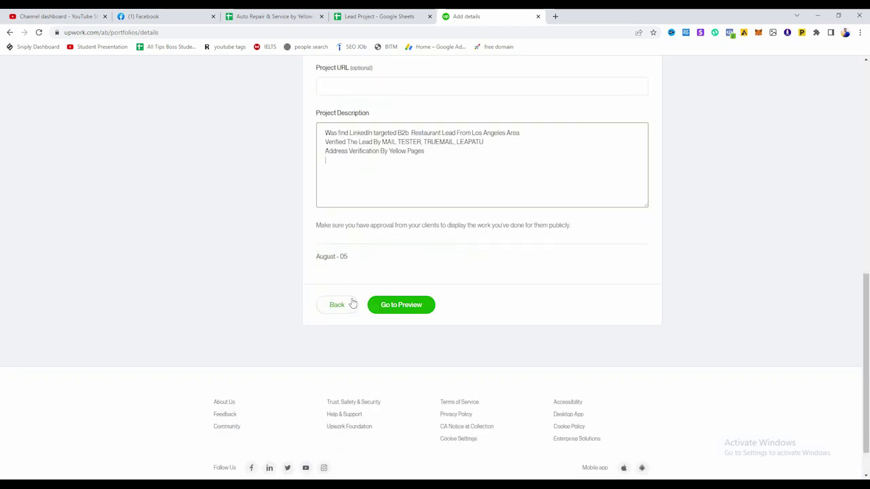
click(400, 306)
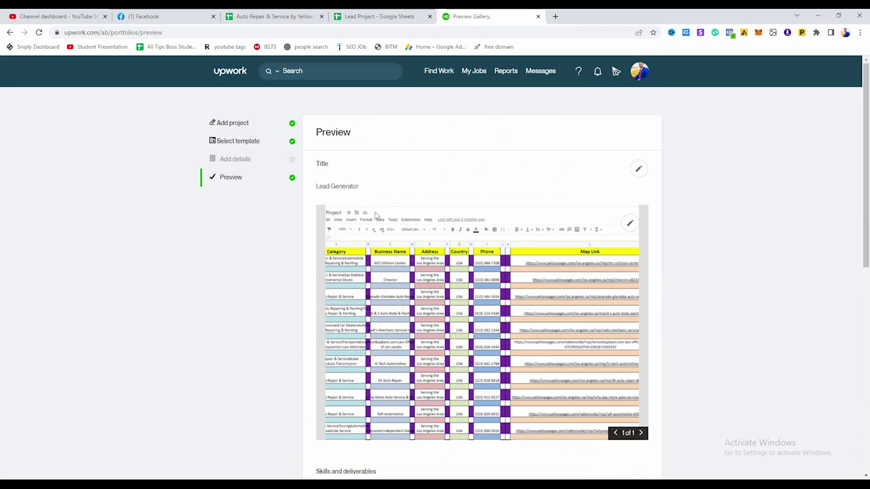
scroll(377, 212, down, 1)
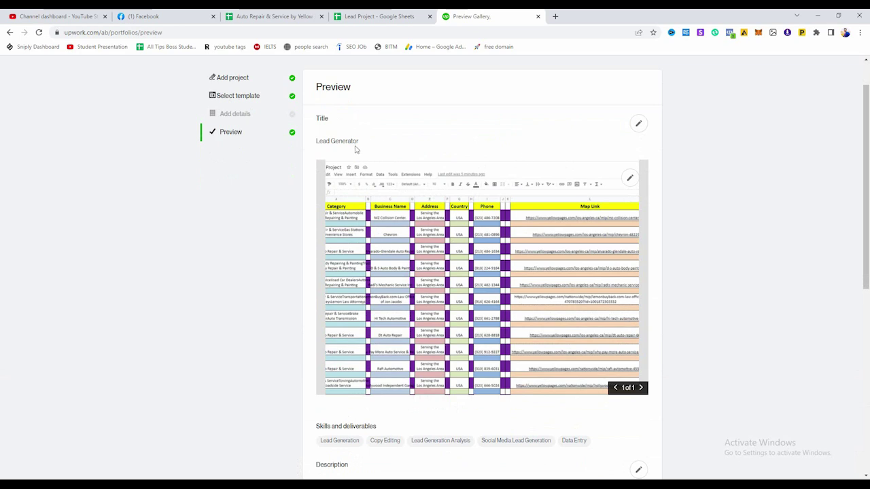
scroll(355, 150, down, 2)
scroll(371, 290, down, 2)
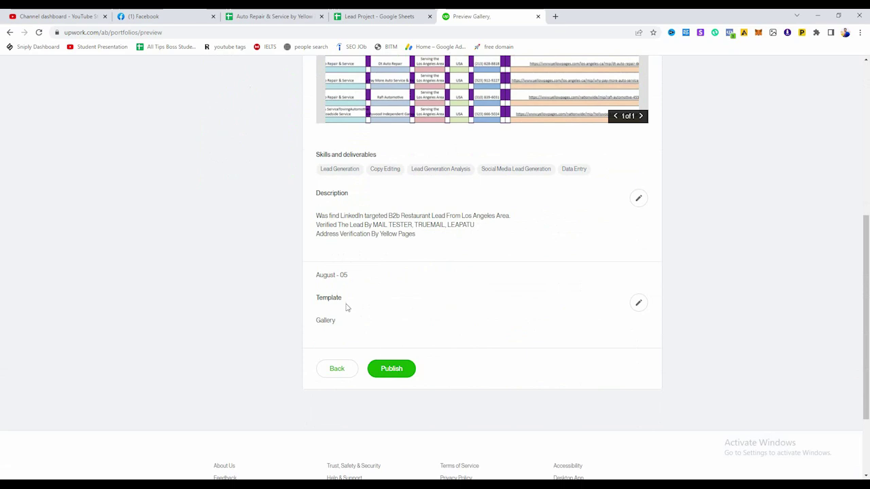
scroll(347, 305, up, 4)
scroll(344, 307, down, 3)
scroll(347, 306, down, 3)
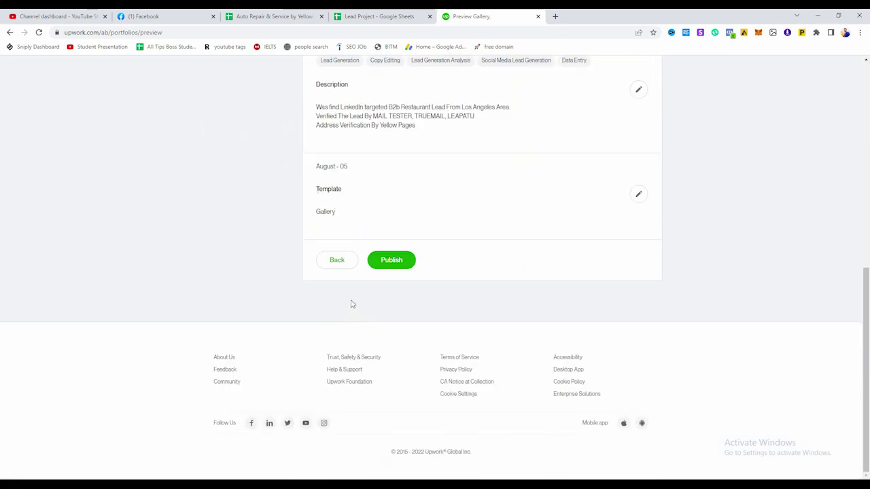
click(384, 260)
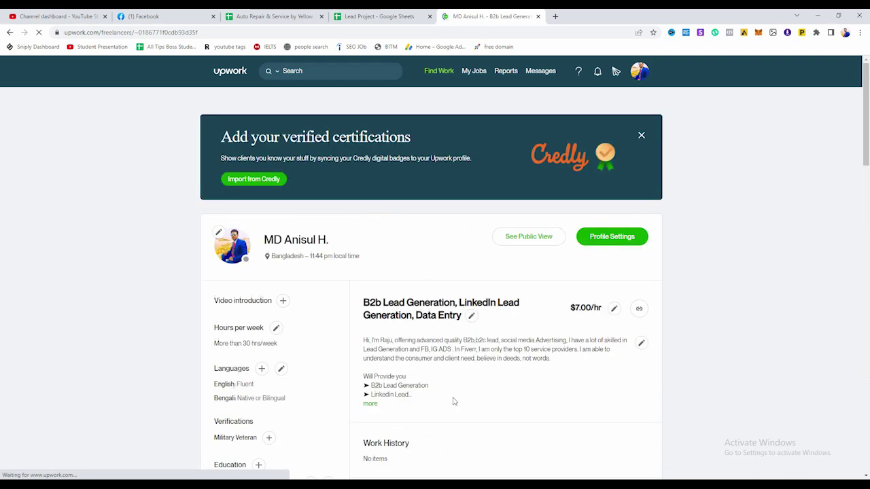
Examine the portfolio section of the freelancer profile, and open the Find Work page to check the profile completeness
scroll(453, 401, down, 2)
scroll(428, 398, down, 2)
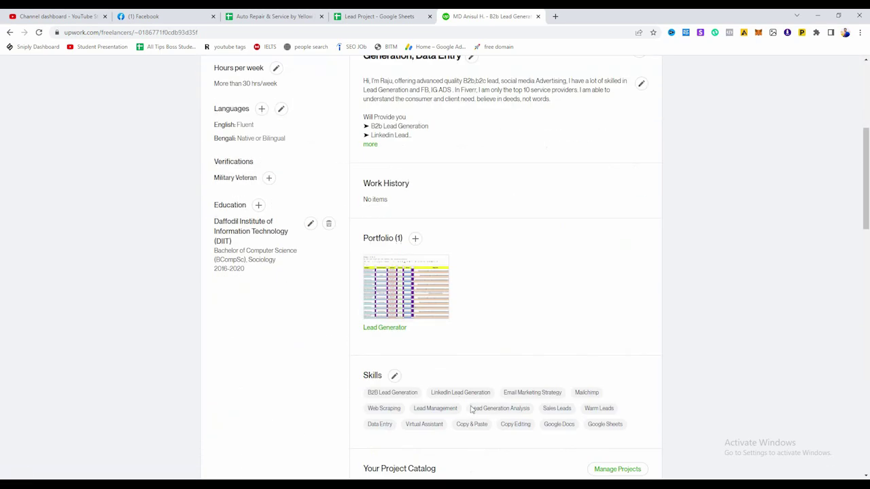
scroll(472, 408, up, 5)
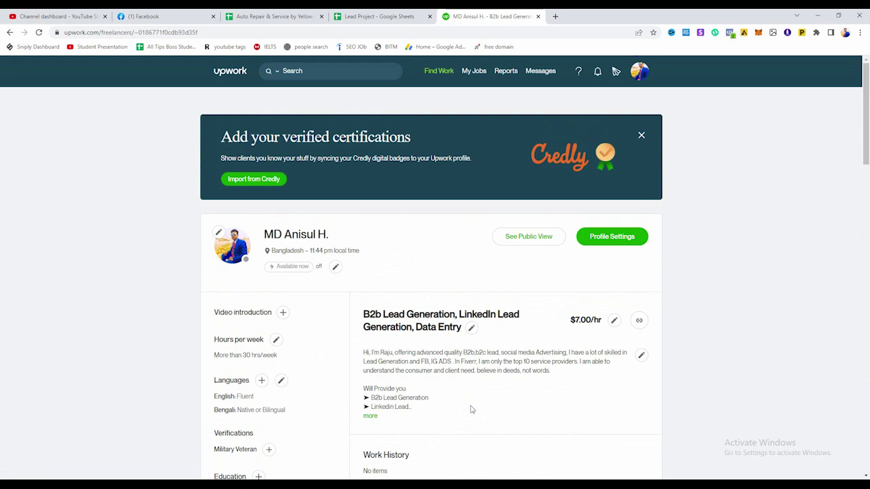
mouse_move(441, 72)
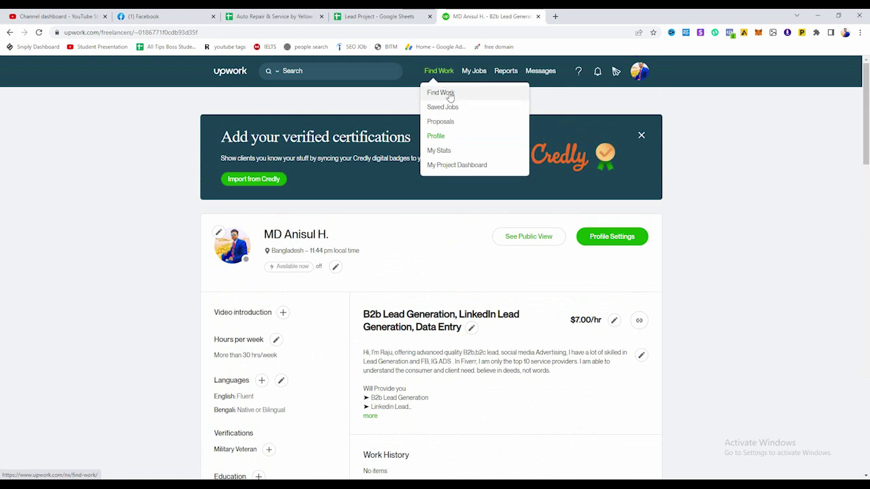
click(448, 97)
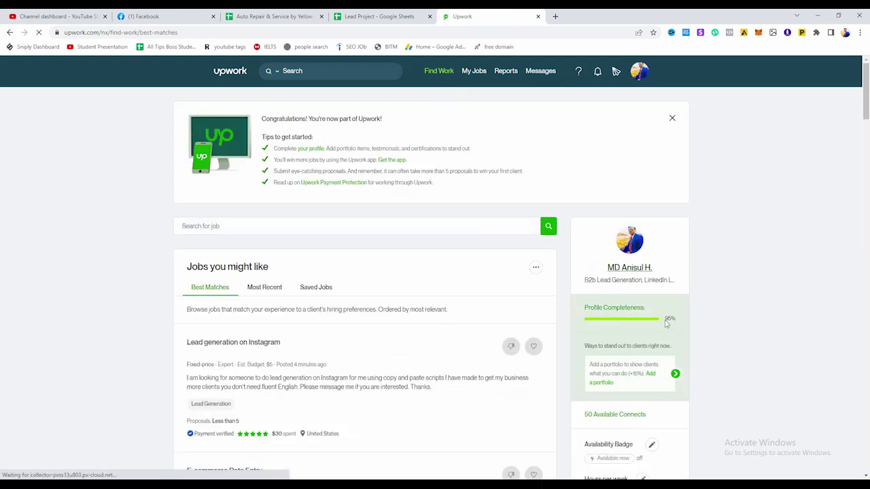
scroll(436, 319, down, 2)
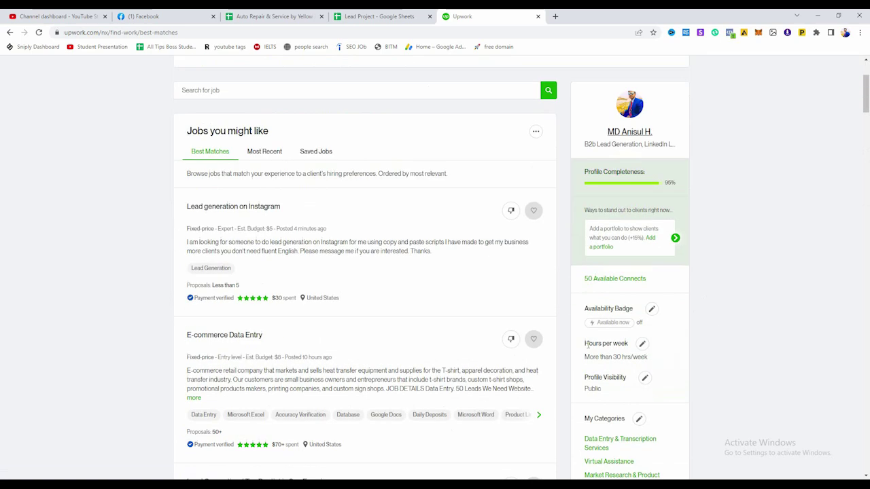
scroll(436, 320, up, 2)
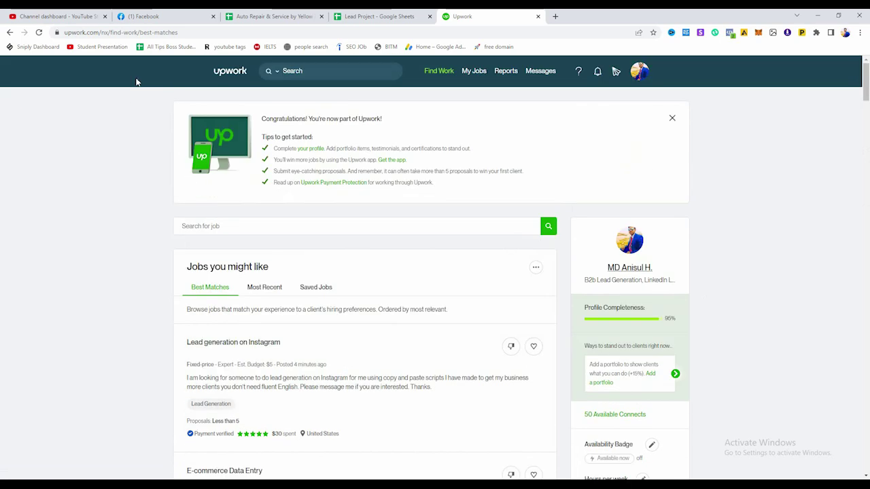
mouse_move(459, 87)
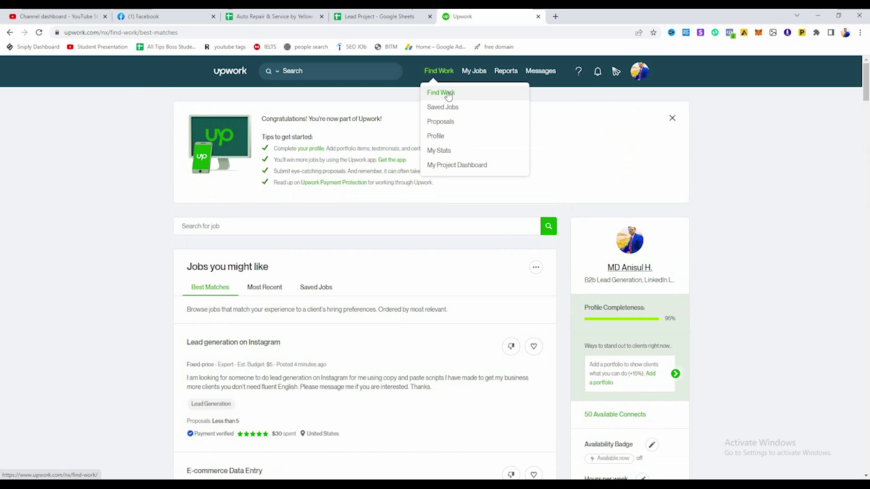